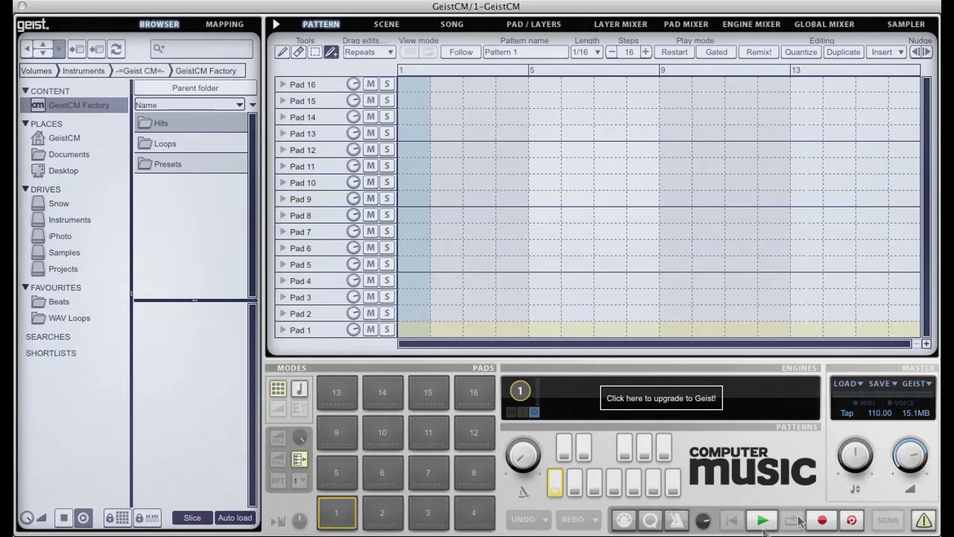
Open the main about, preferences and help menu, then close it without choosing anything
click(928, 385)
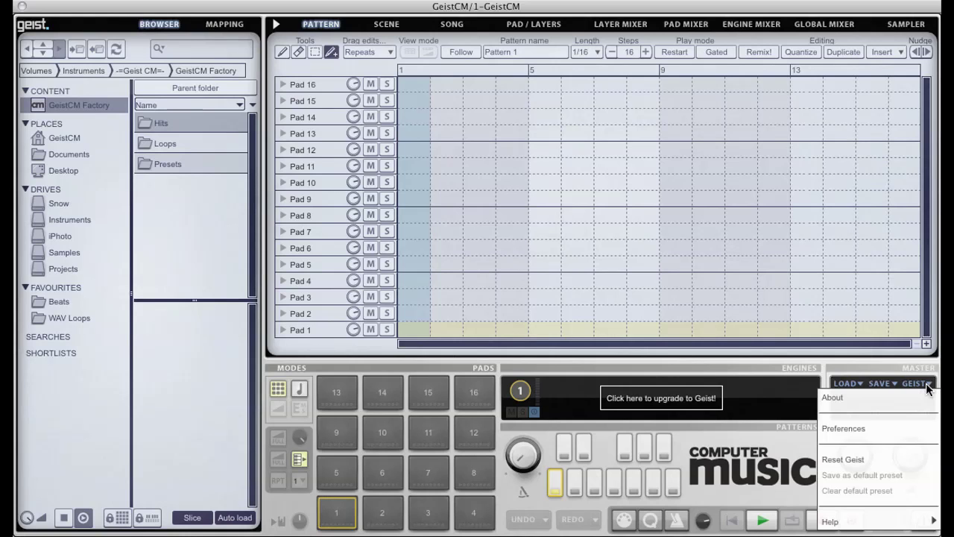
mouse_move(908, 519)
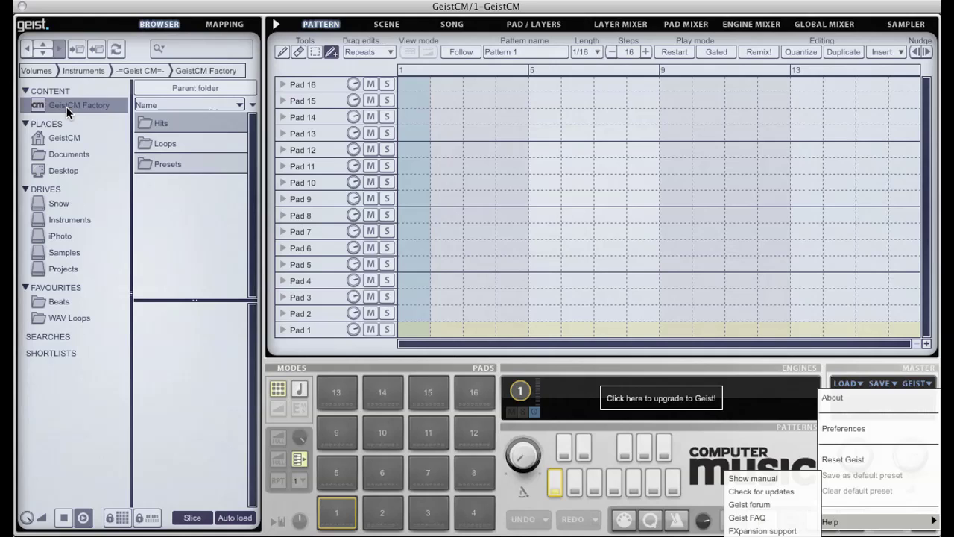
key(Escape)
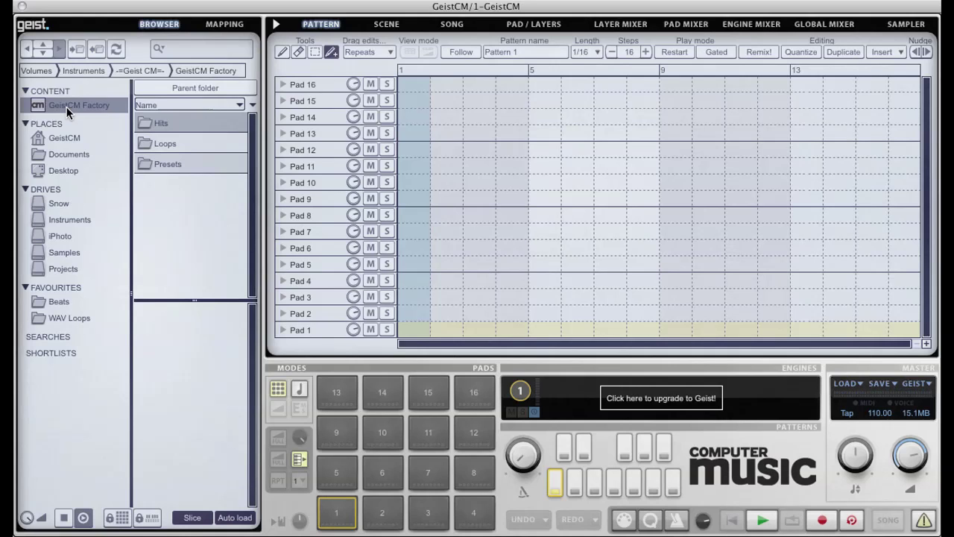
Load the 086bpm Urban Vinyl engine preset from Presets > Engines and start playback
double_click(177, 166)
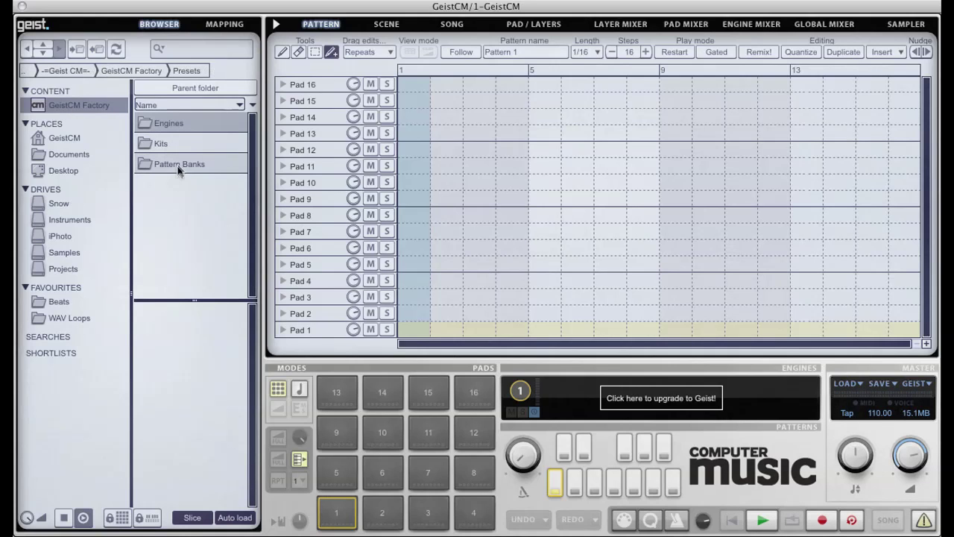
double_click(181, 124)
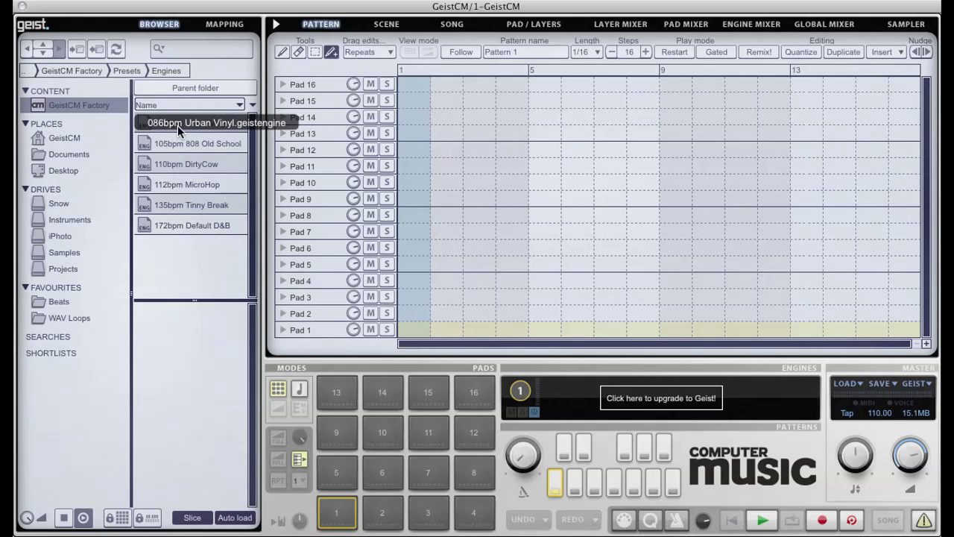
double_click(178, 123)
key(space)
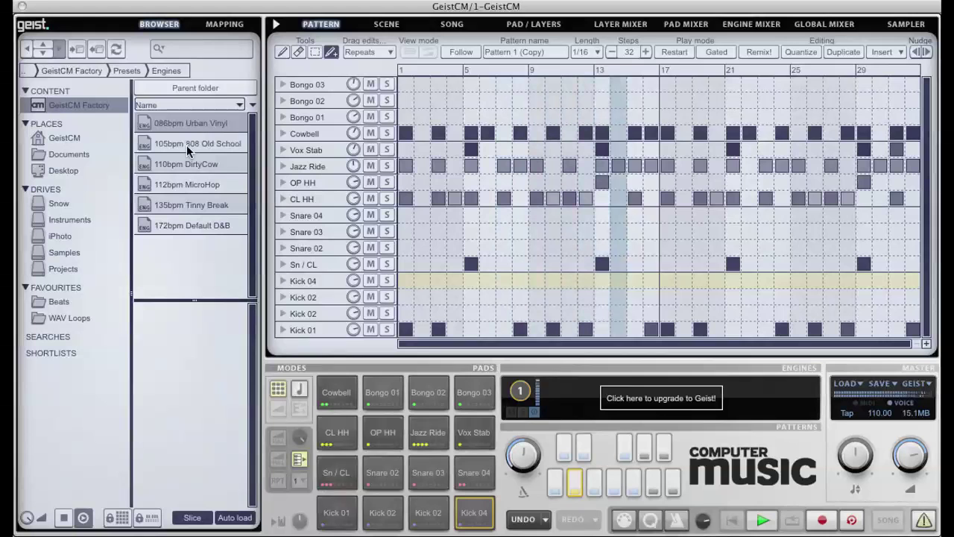
Audition the 105bpm 808 Old School, 110bpm DirtyCow, 112bpm MicroHop and 135bpm Tinny Break presets
double_click(186, 144)
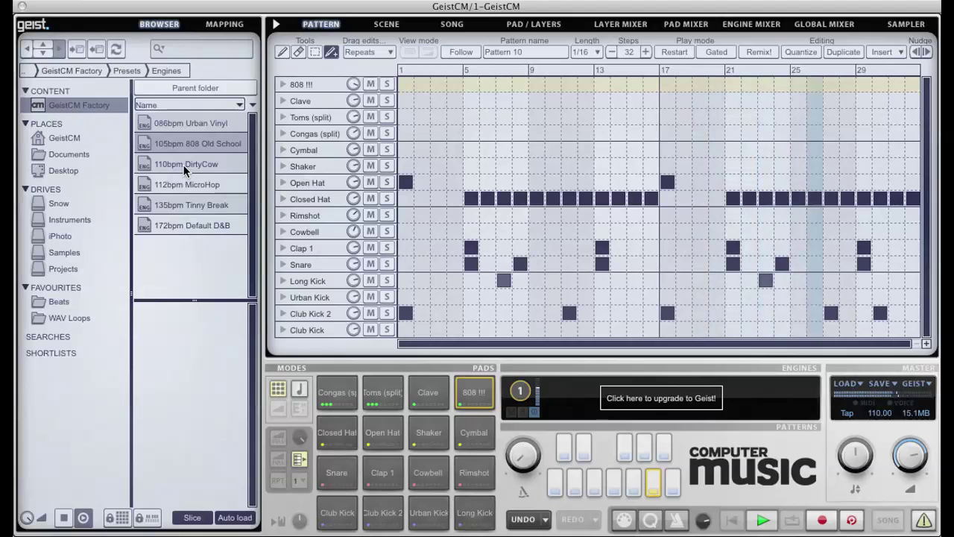
double_click(183, 165)
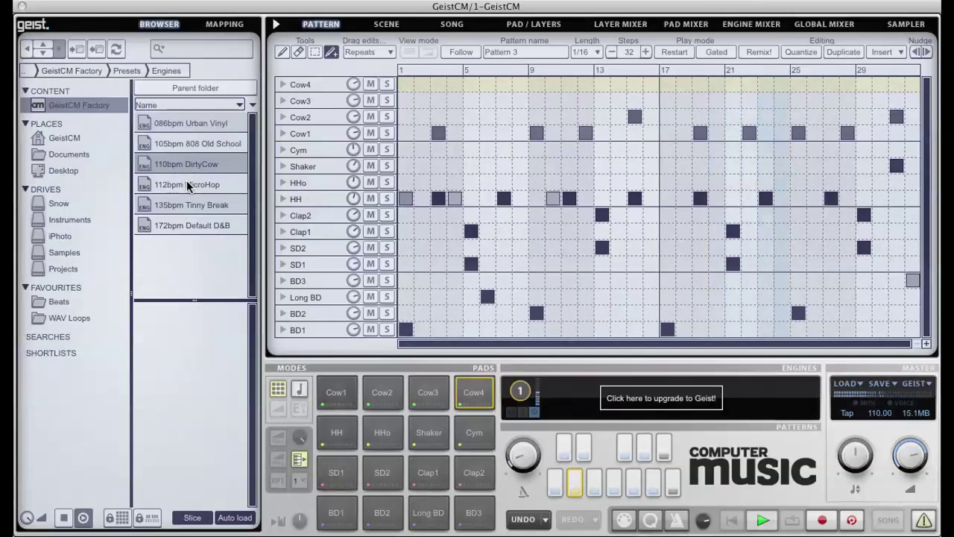
double_click(186, 183)
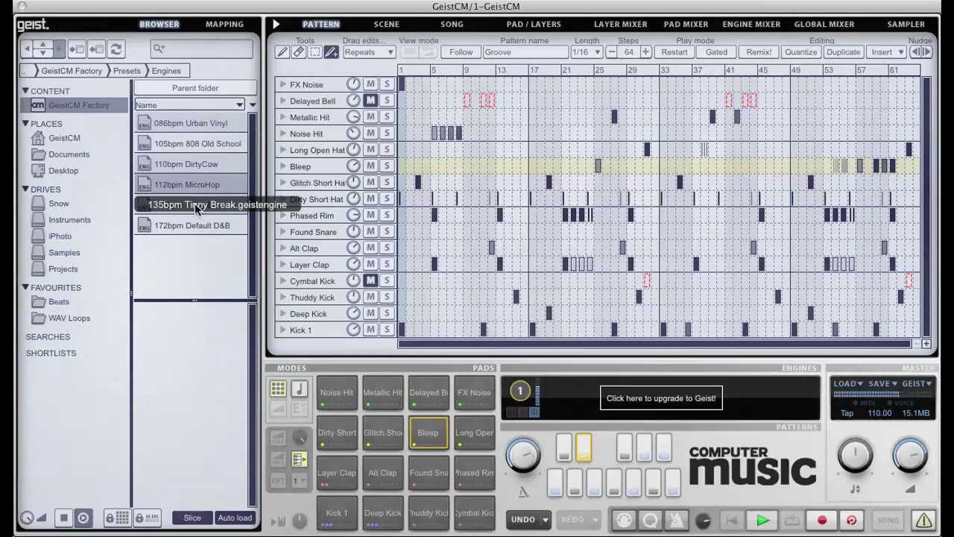
double_click(195, 203)
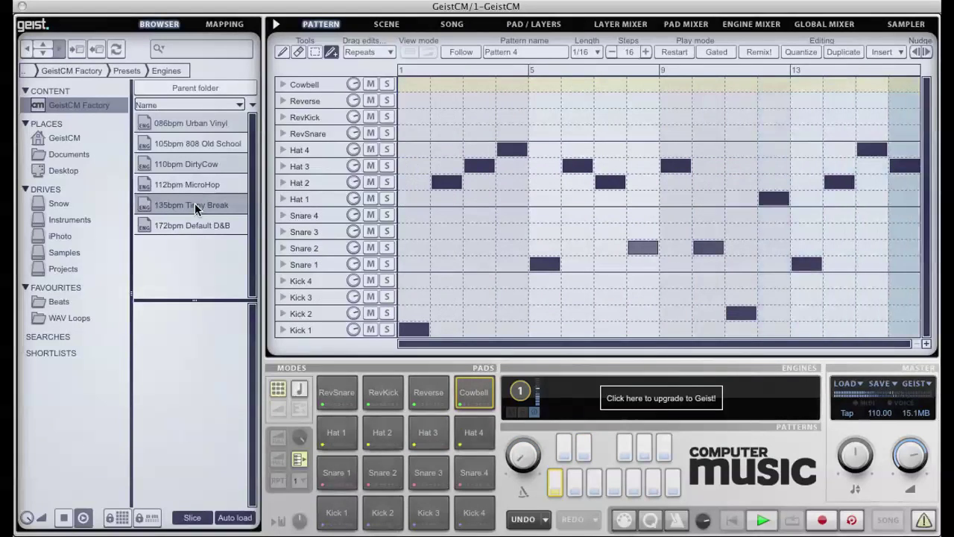
Step through Pattern 5, 4 (Copy), 4 (Copy 1), 6, 10, and finally 11 (Copy)
click(594, 481)
click(633, 478)
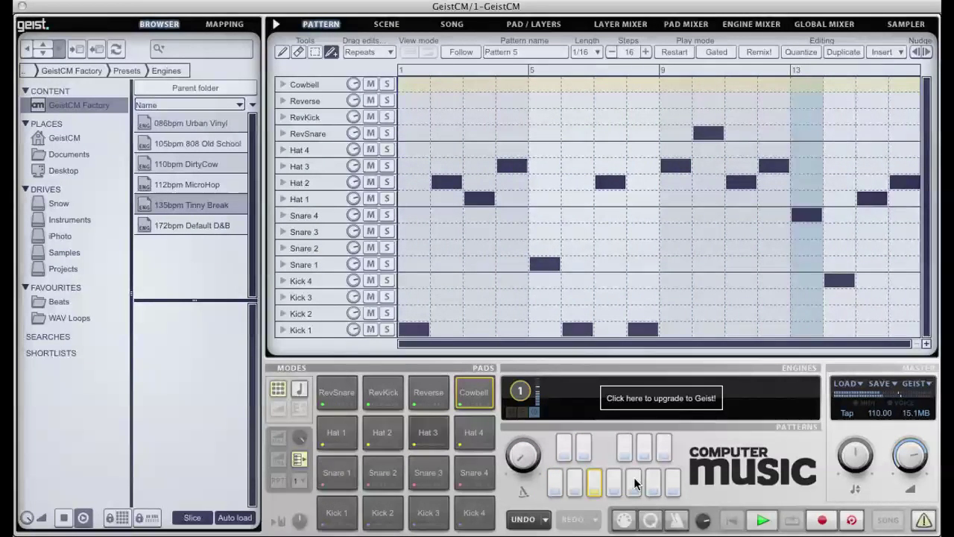
click(646, 448)
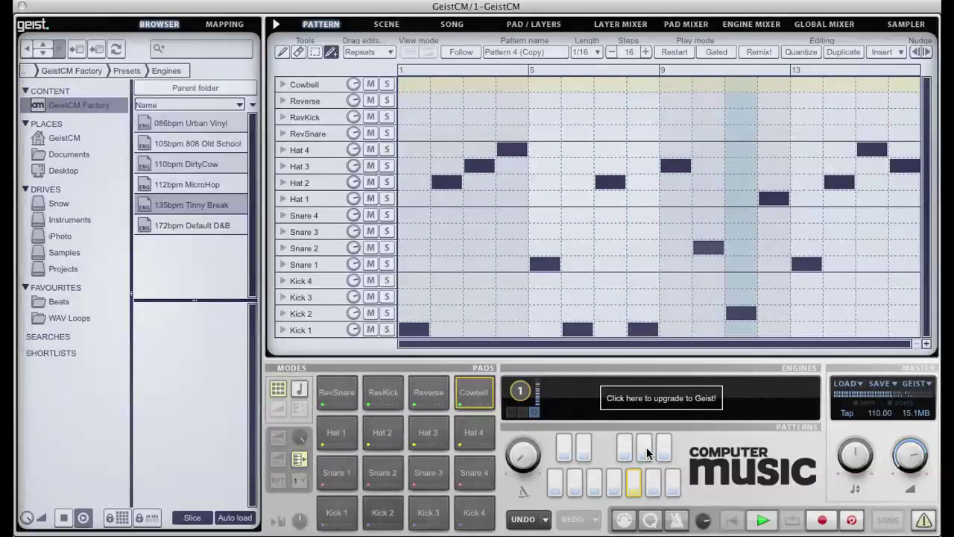
click(613, 483)
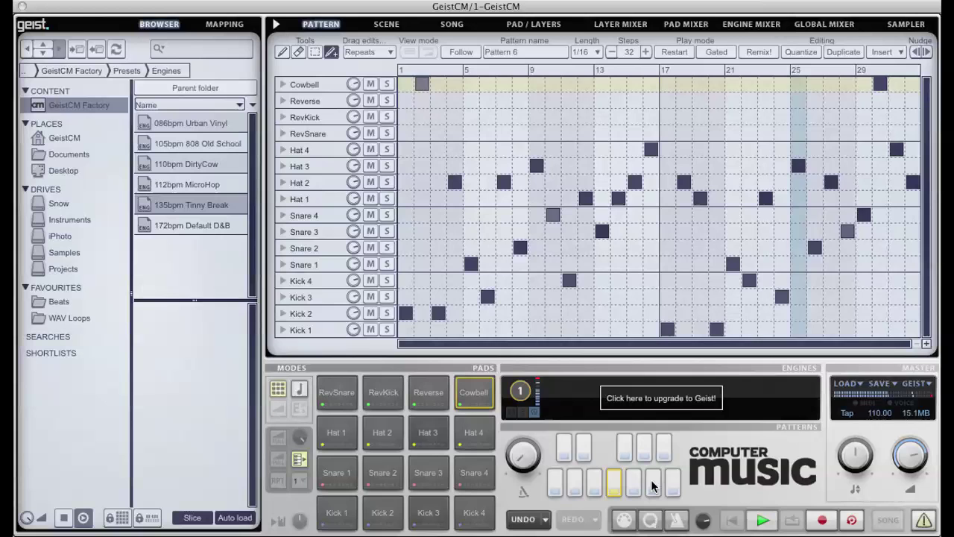
click(652, 481)
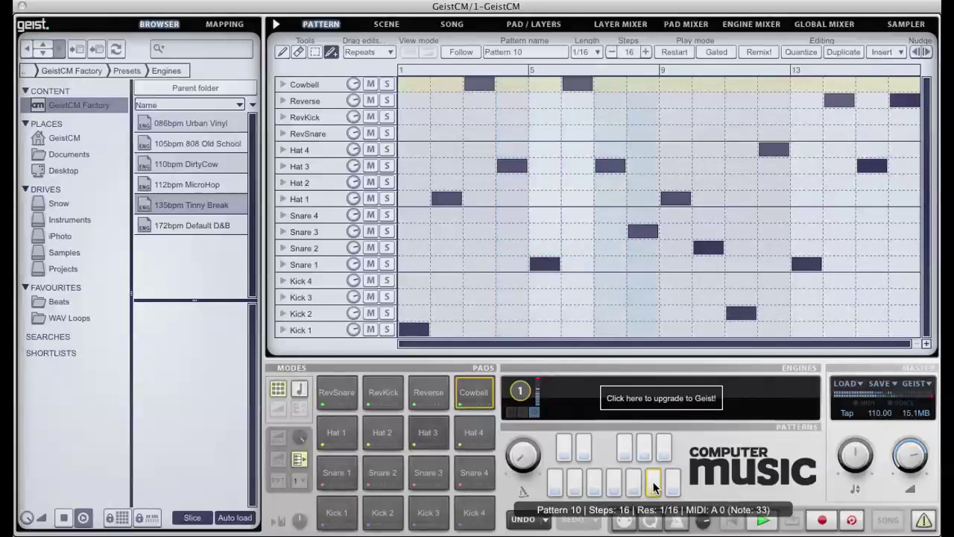
click(669, 481)
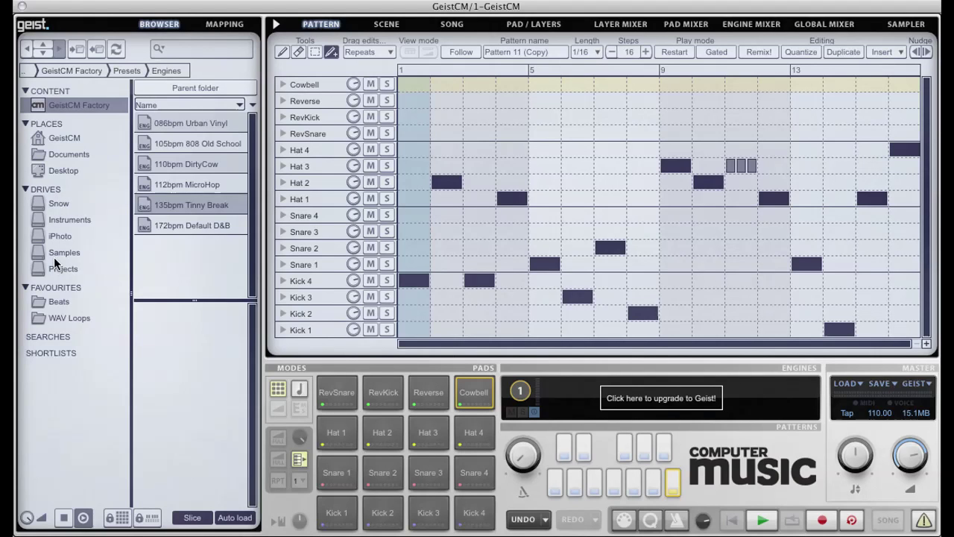
Peek at the folder options, toggle Advanced search on and off, then return to GeistCM Factory
right_click(186, 263)
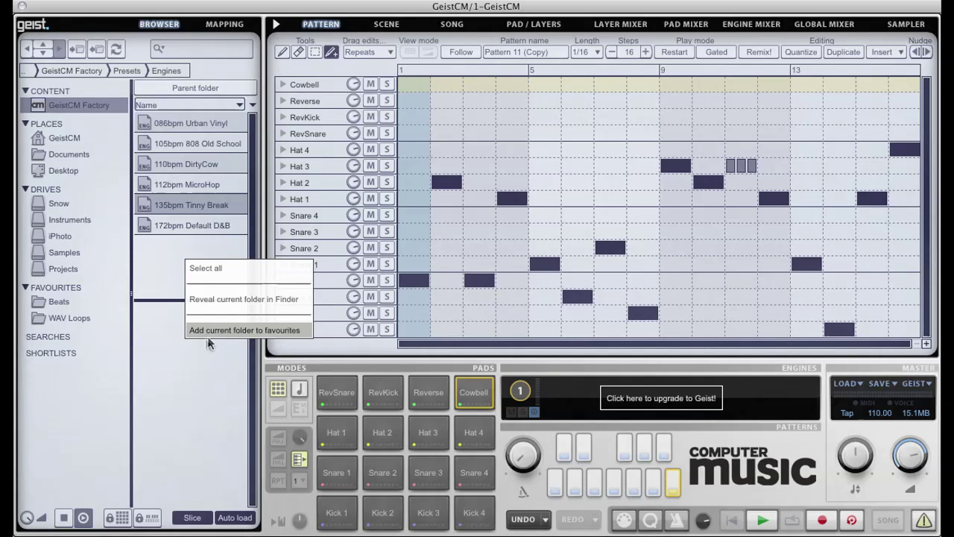
click(155, 343)
click(158, 48)
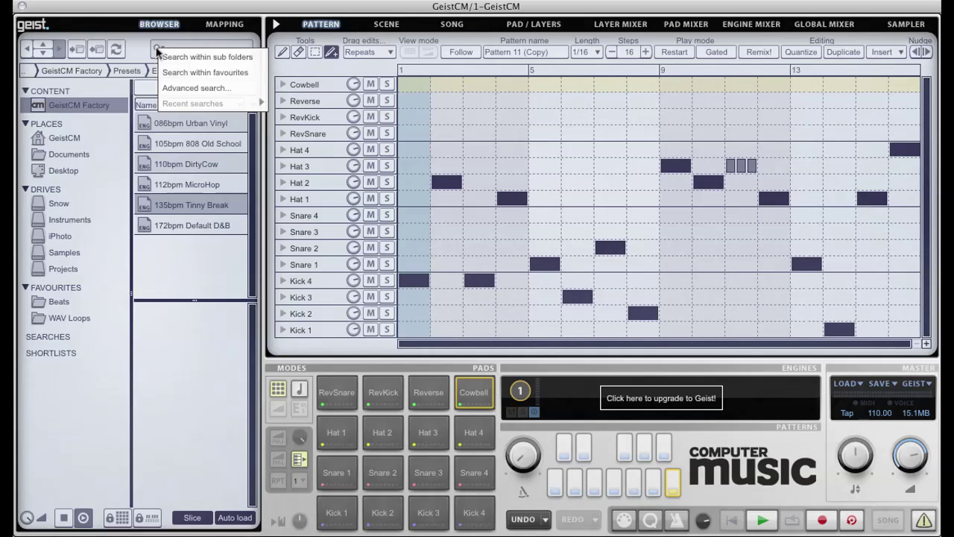
click(177, 85)
click(160, 49)
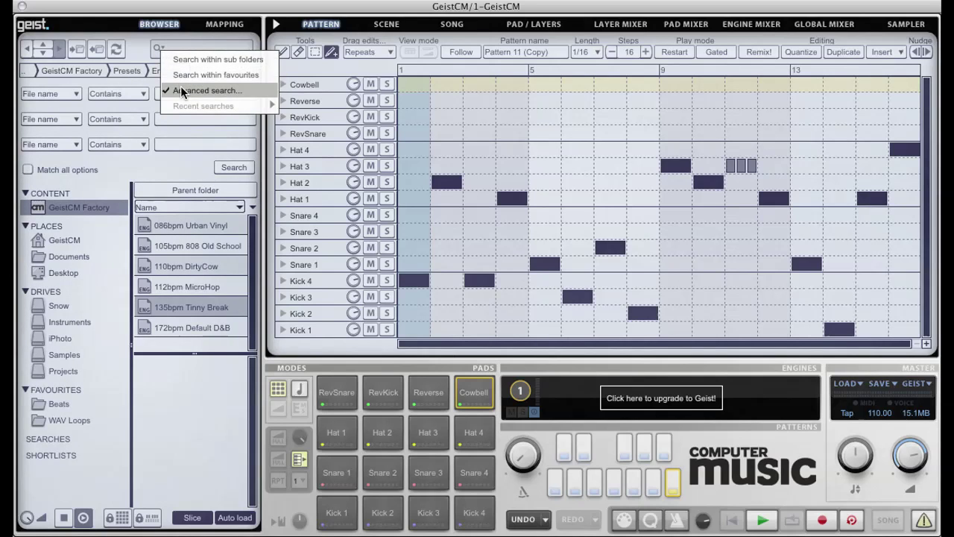
click(181, 85)
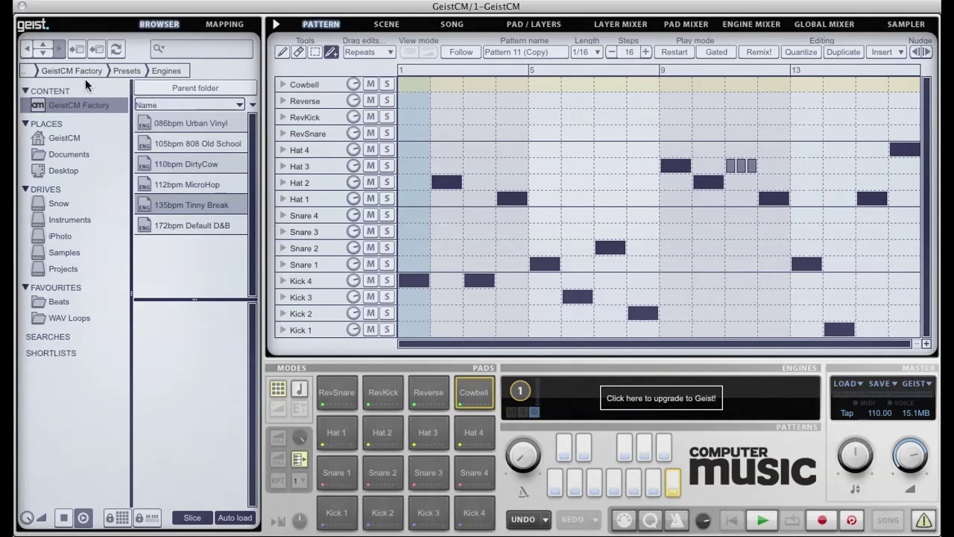
click(91, 98)
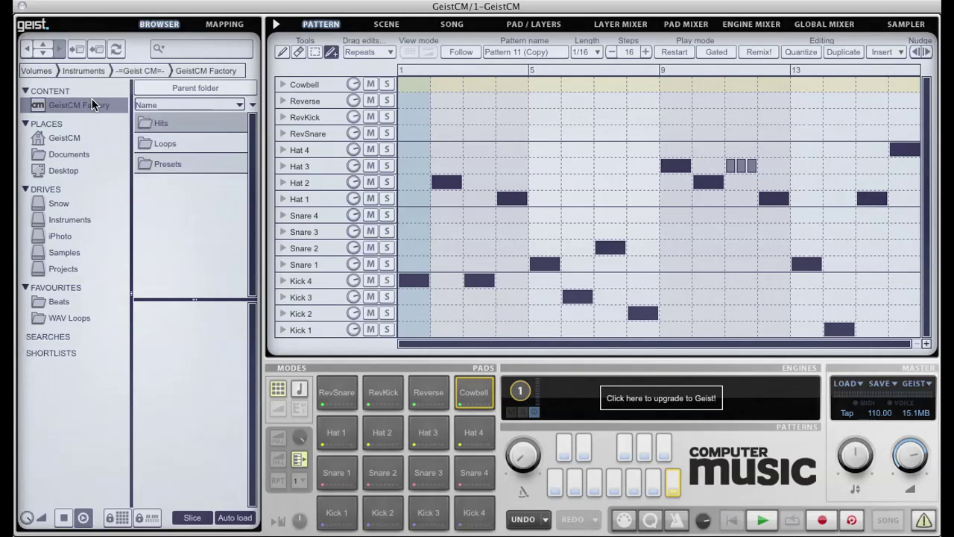
Open Hits > HiHats and add HH 808 HH Mock 01 to the shortlist
double_click(159, 123)
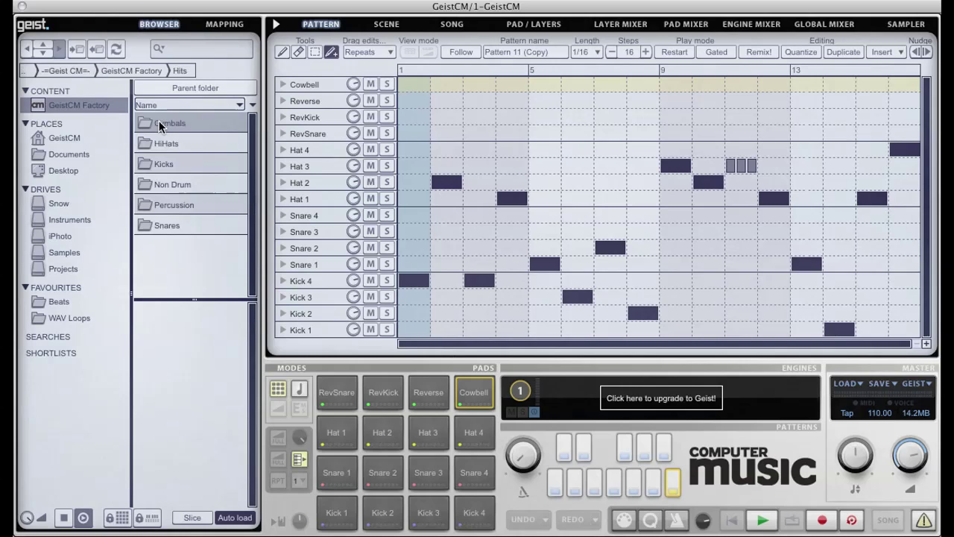
double_click(176, 142)
click(175, 170)
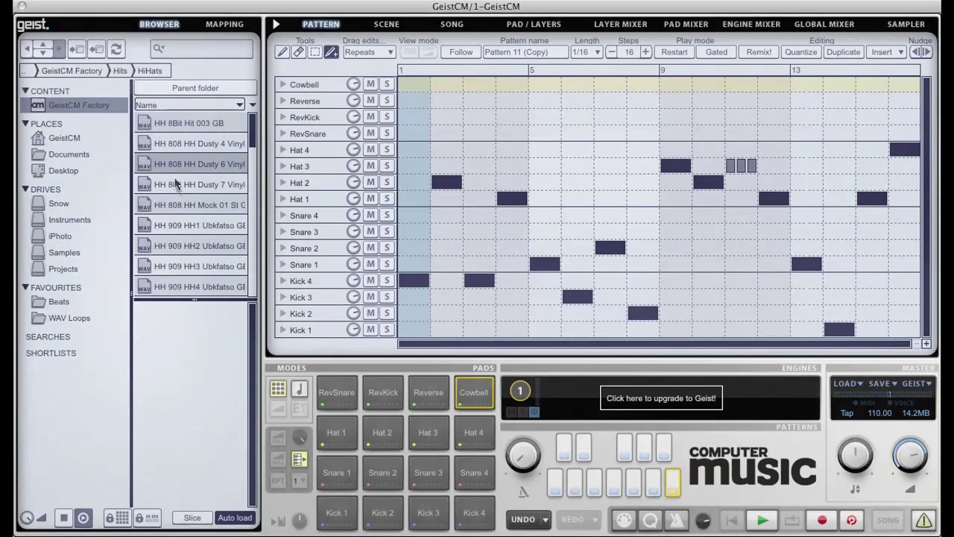
click(173, 198)
right_click(172, 202)
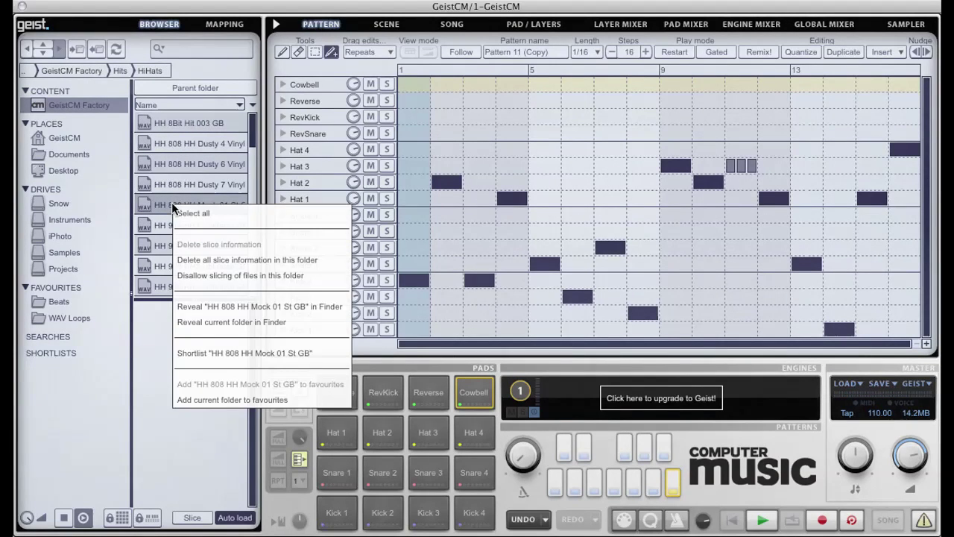
click(213, 352)
Add the HH 909 HH4 Ubkfatso GB sample to the shortlist as well
scroll(196, 259, down, 2)
click(185, 247)
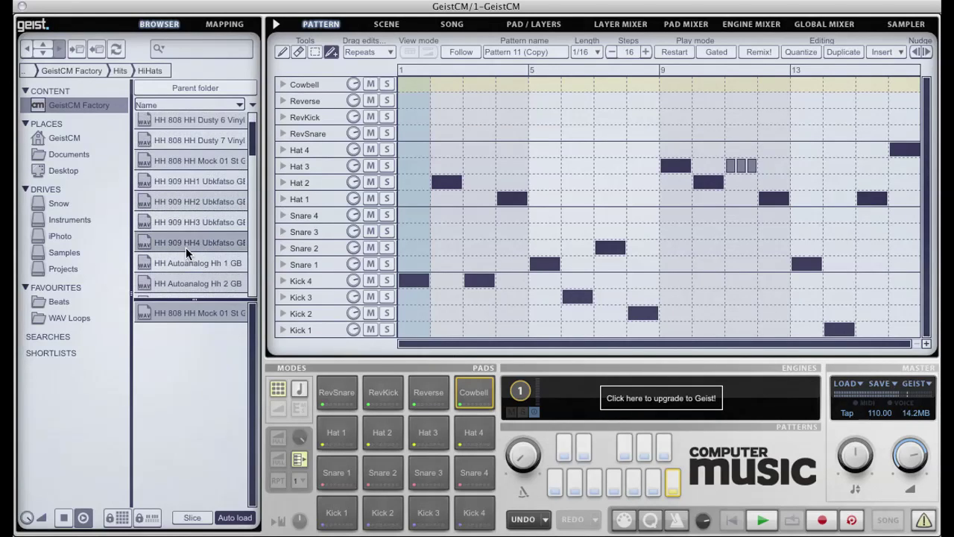
right_click(186, 247)
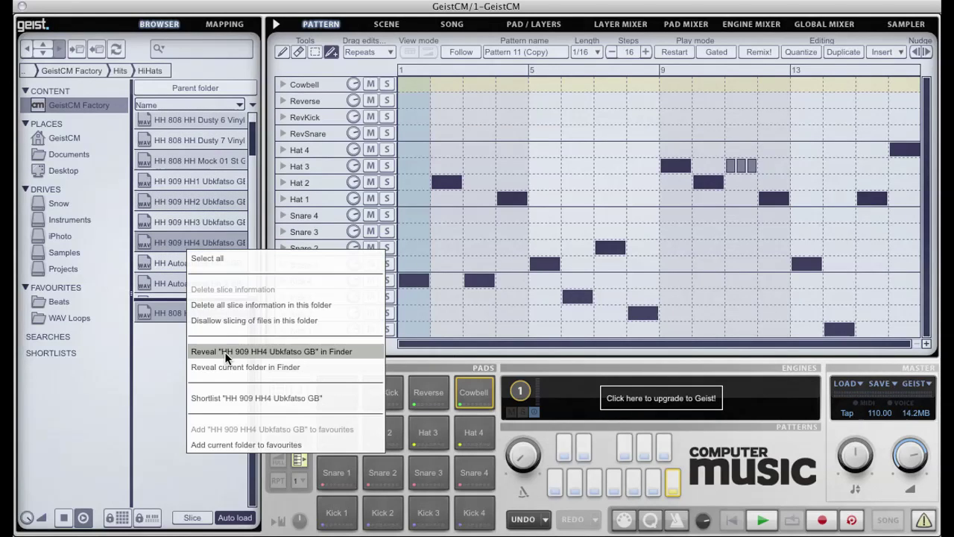
click(228, 396)
Save the shortlist as a file named Favourite hihats
right_click(201, 388)
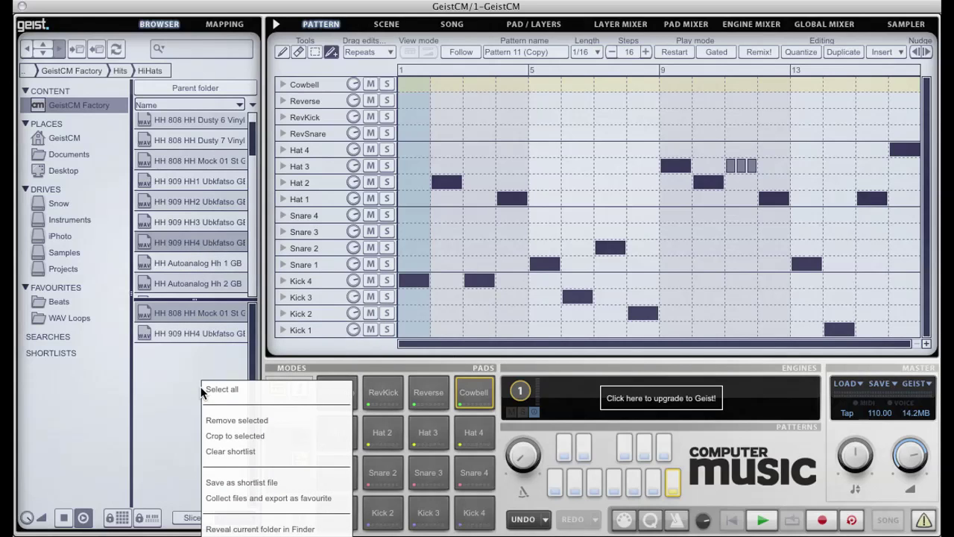
click(239, 482)
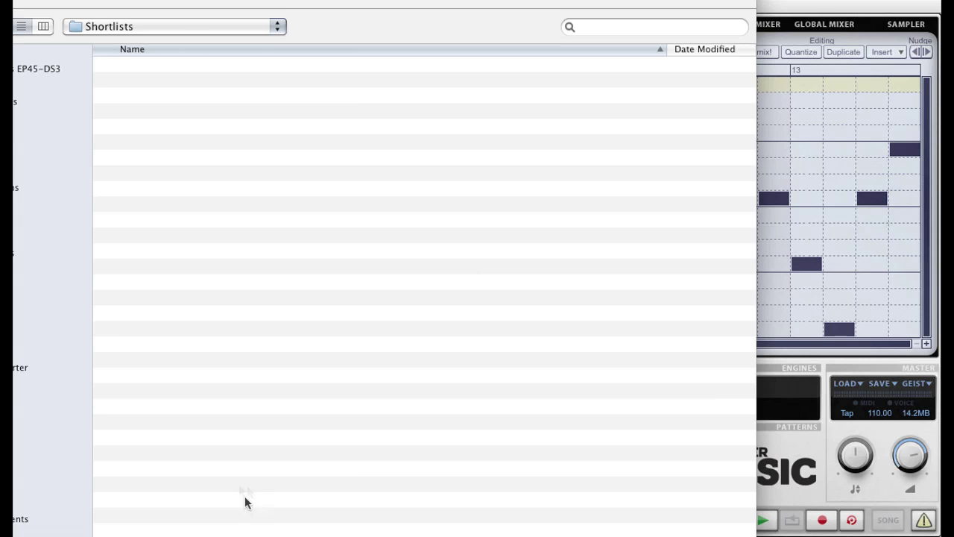
key(Return)
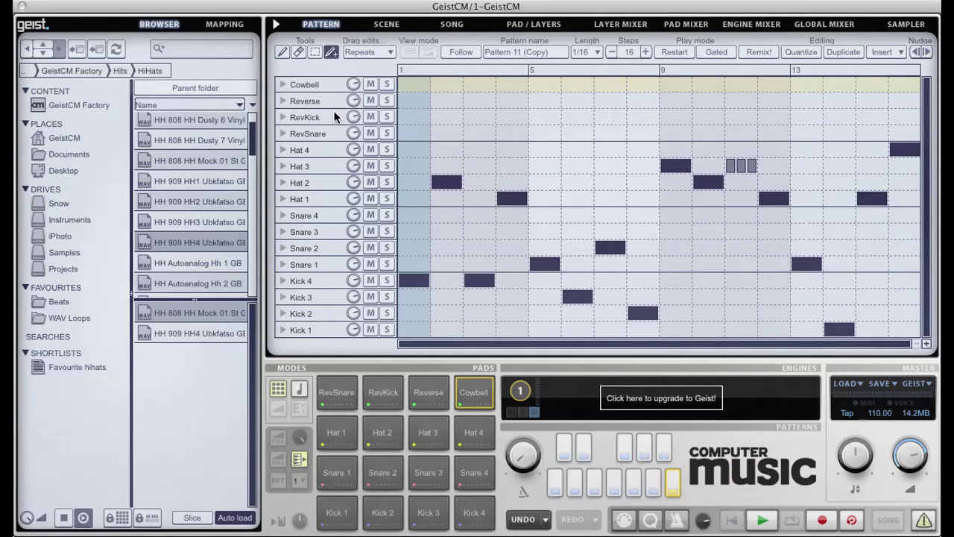
Select the Favourite hihats shortlist, collapse the shortlist pane, and widen the sample file list
click(76, 370)
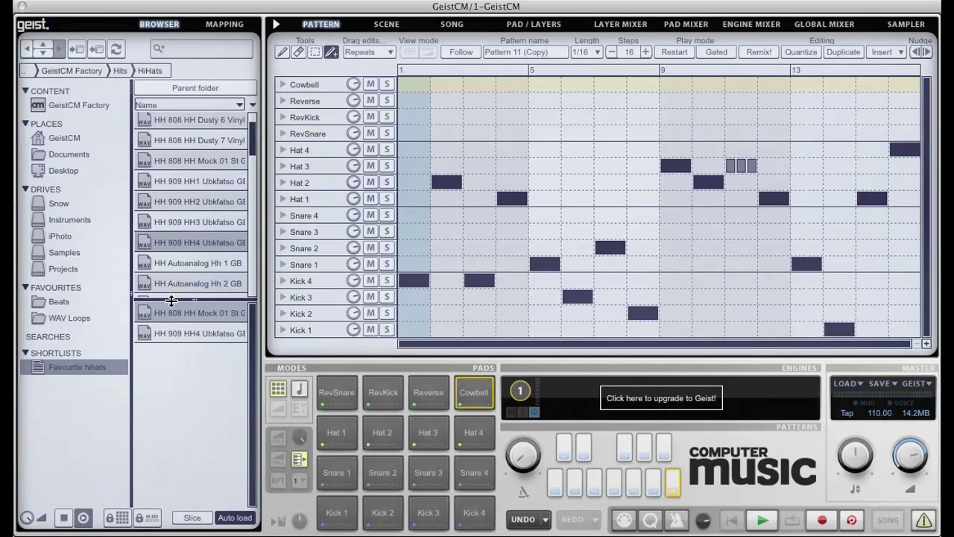
drag(171, 301, 166, 517)
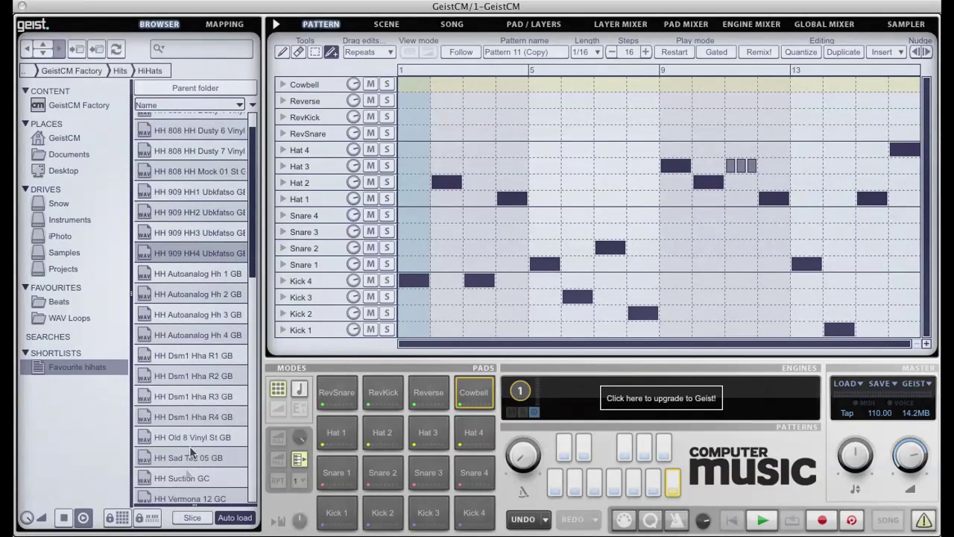
scroll(187, 354, down, 2)
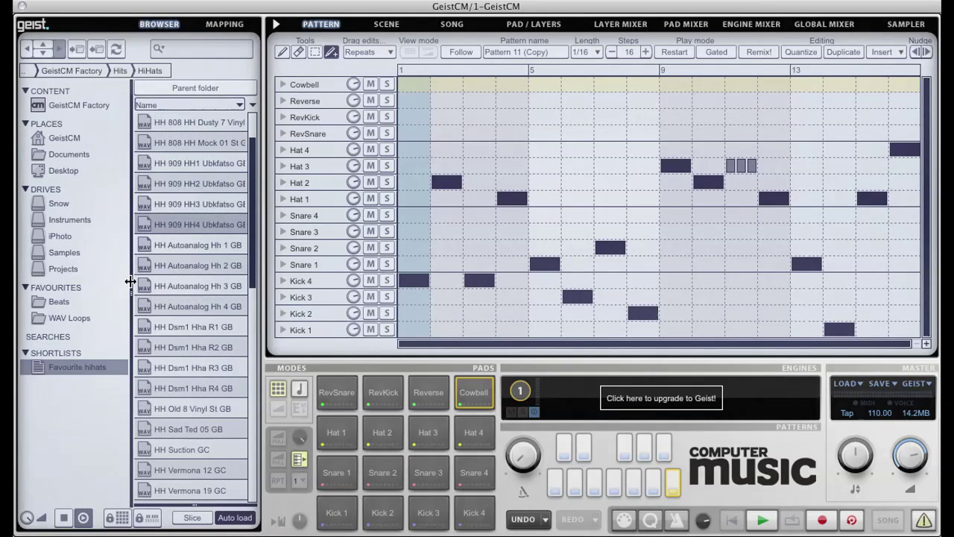
drag(132, 278, 124, 321)
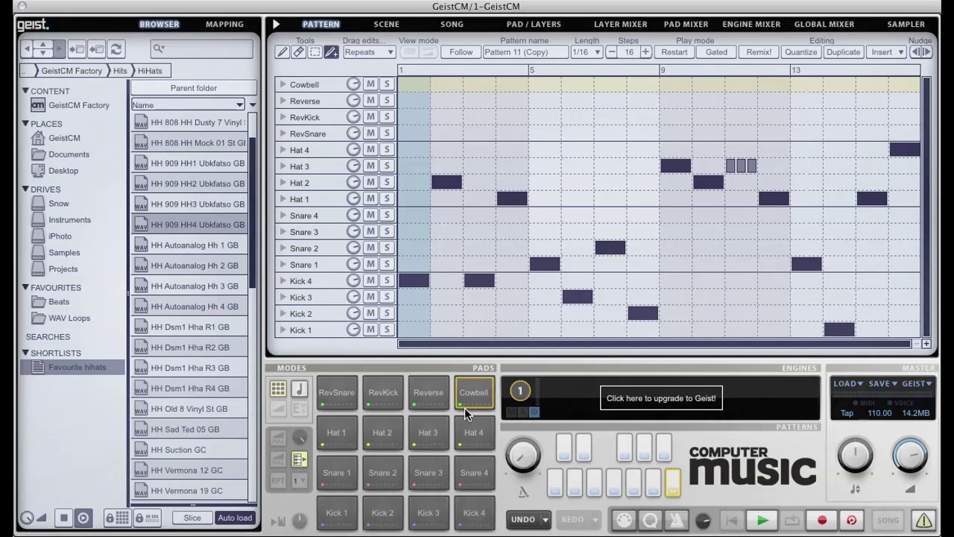
Show the Beats favourite with Slice enabled, then reset Geist to its default state
click(58, 301)
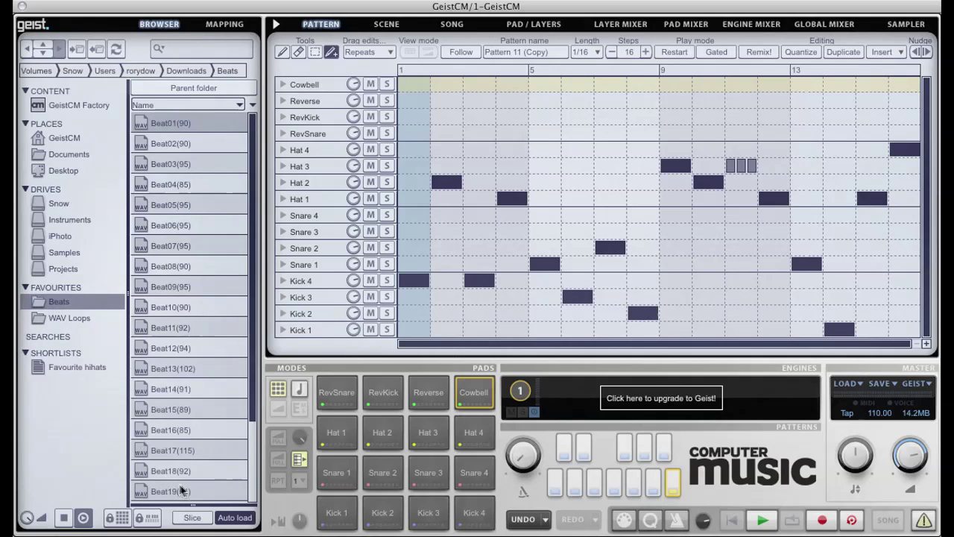
click(195, 520)
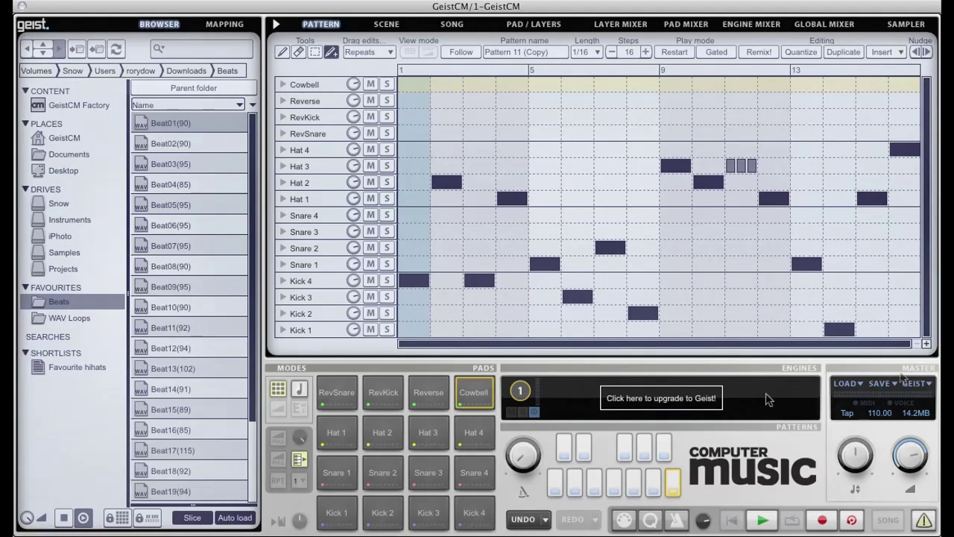
click(921, 385)
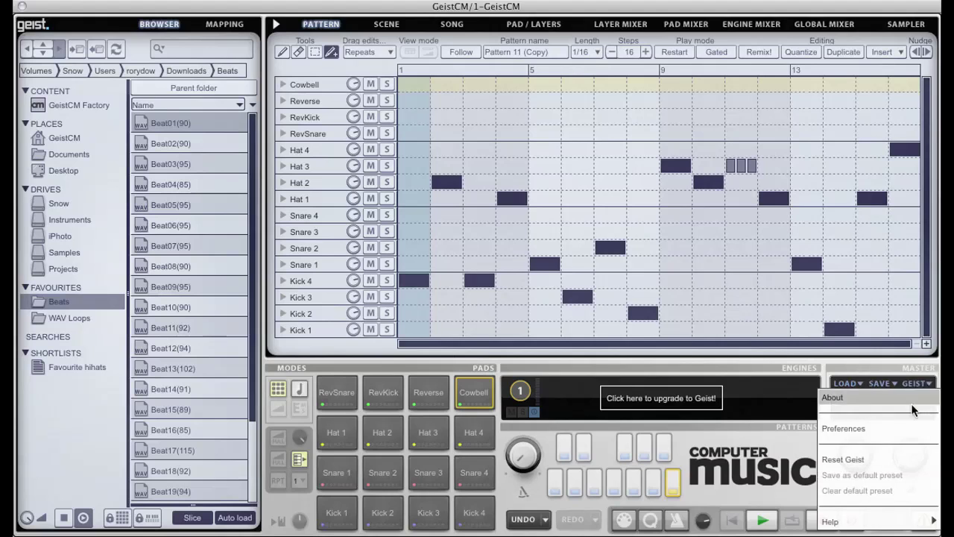
click(916, 458)
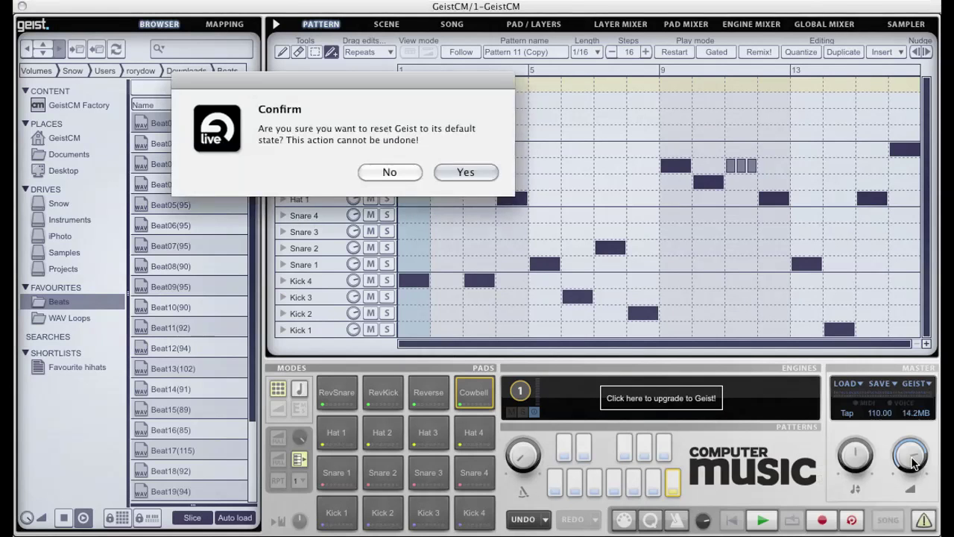
click(463, 170)
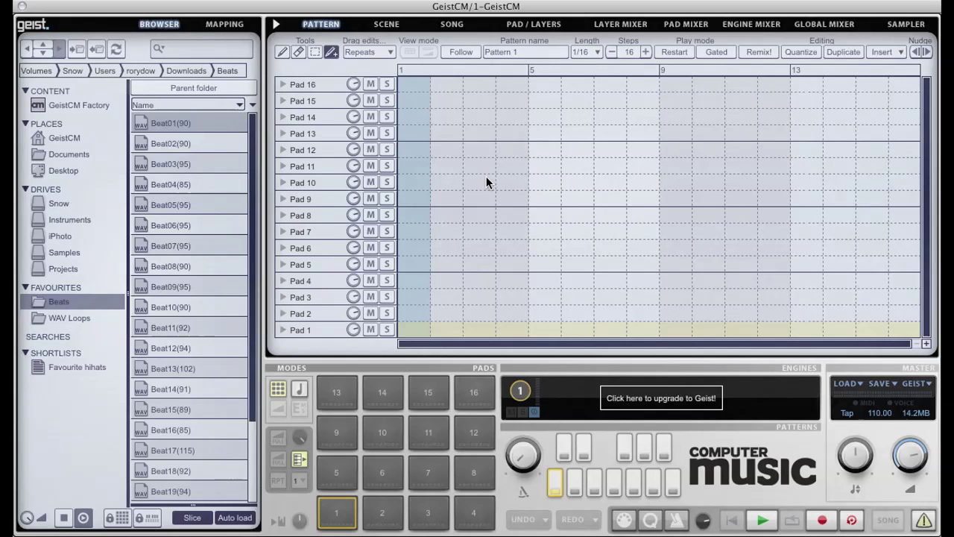
Load the Beat09(95) loop into the slicer and audition its first several slices
double_click(159, 285)
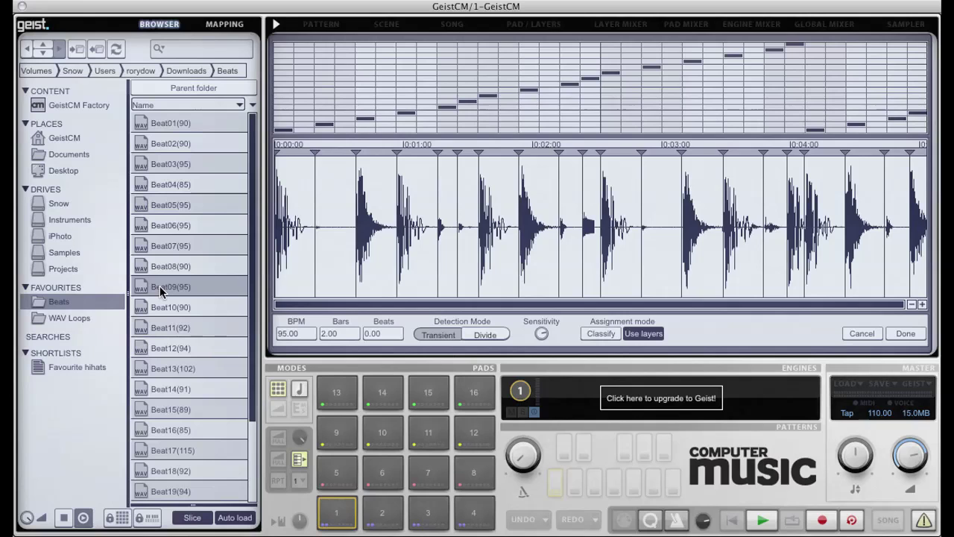
click(307, 179)
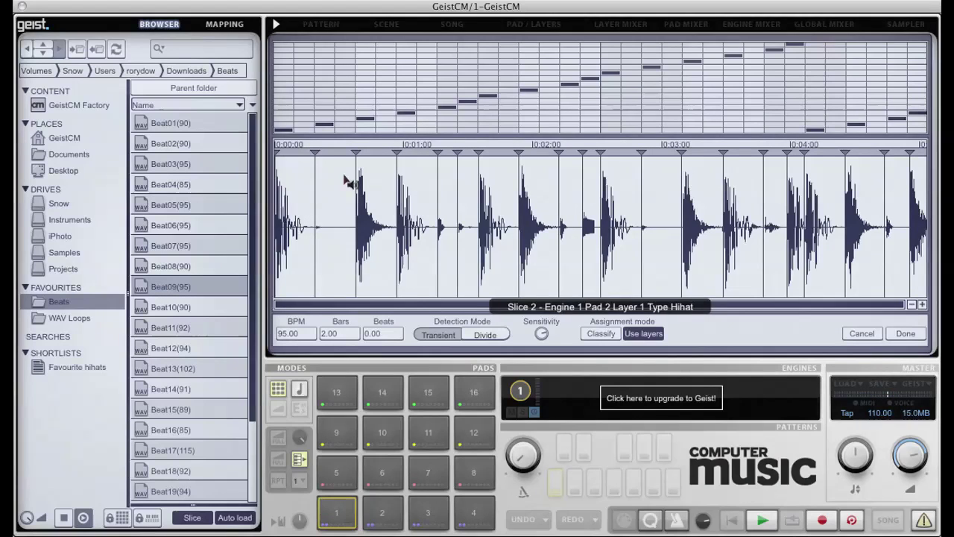
click(341, 176)
click(379, 177)
click(422, 171)
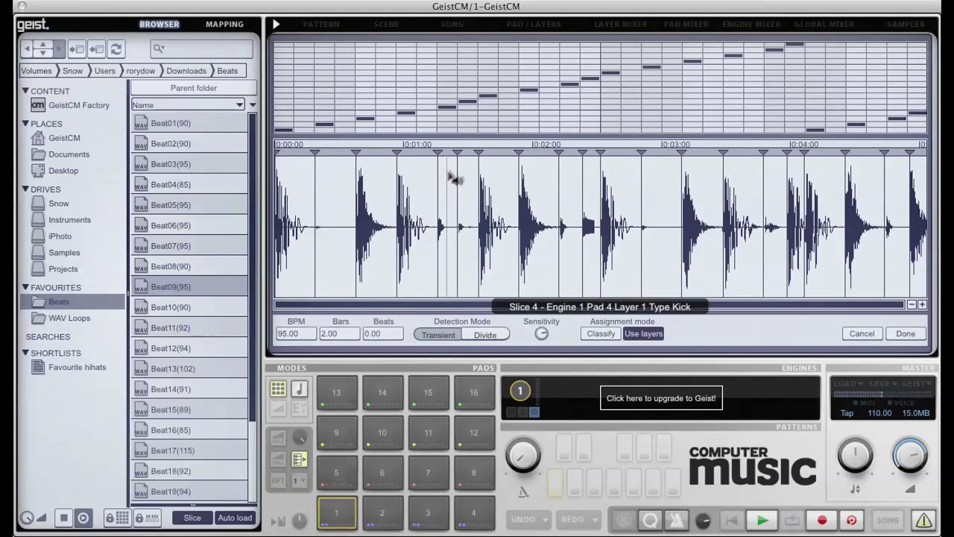
click(472, 178)
click(497, 177)
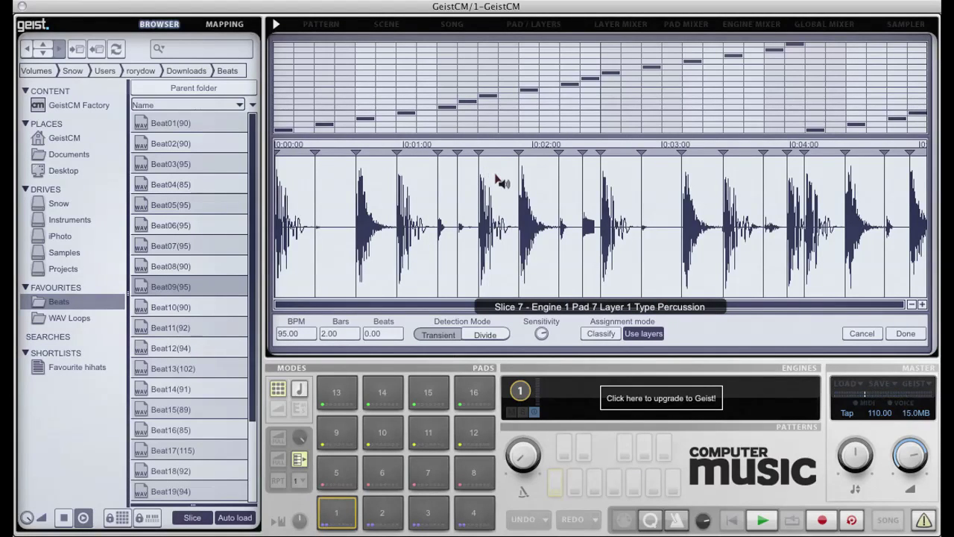
Delete the slice near 0:01, set slice sensitivity to 68%, and apply the slicing
right_click(373, 154)
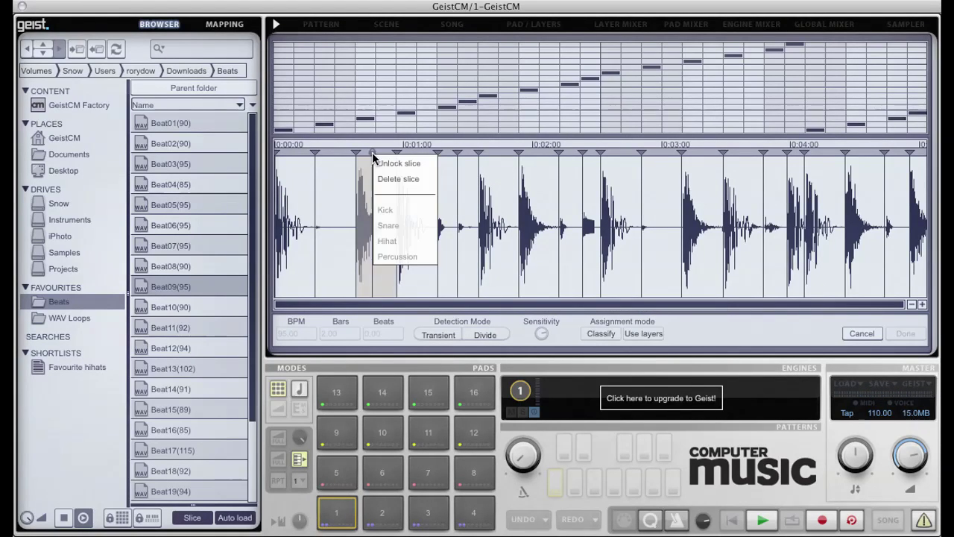
click(395, 178)
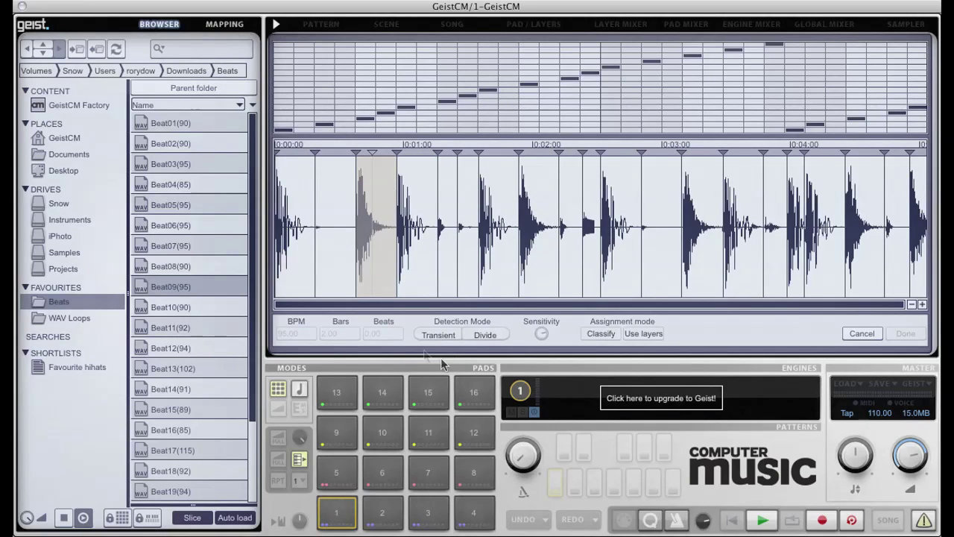
click(541, 333)
mouse_move(546, 333)
mouse_down()
mouse_move(542, 354)
mouse_move(541, 337)
mouse_up()
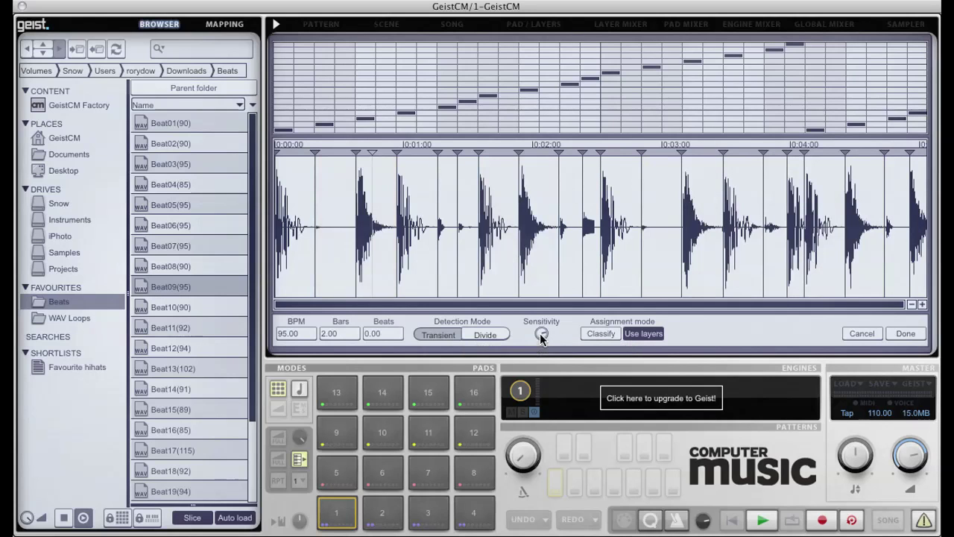
click(907, 333)
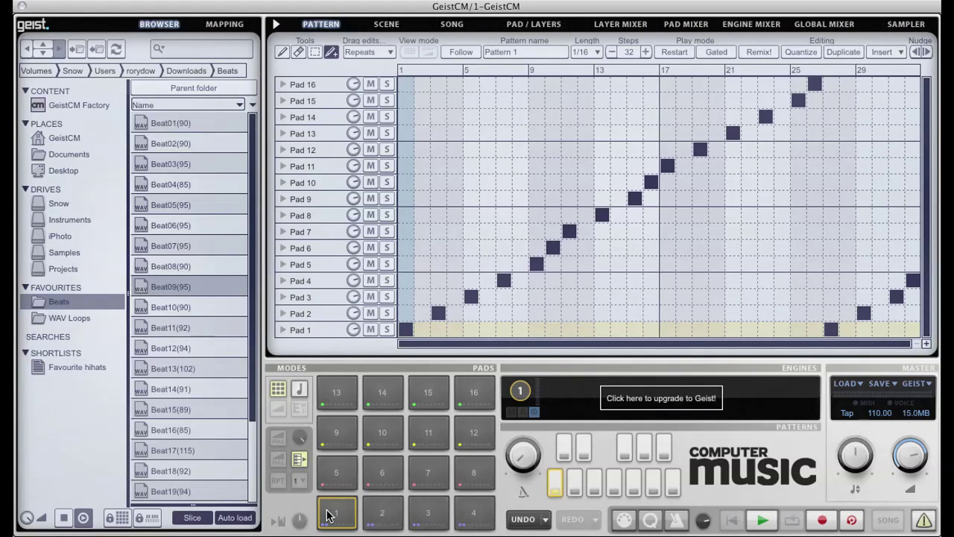
Play the pattern, paint and erase Pad 13 notes on steps 2–10, then select notes from Pad 4 to Pad 12
key(space)
drag(422, 134, 555, 134)
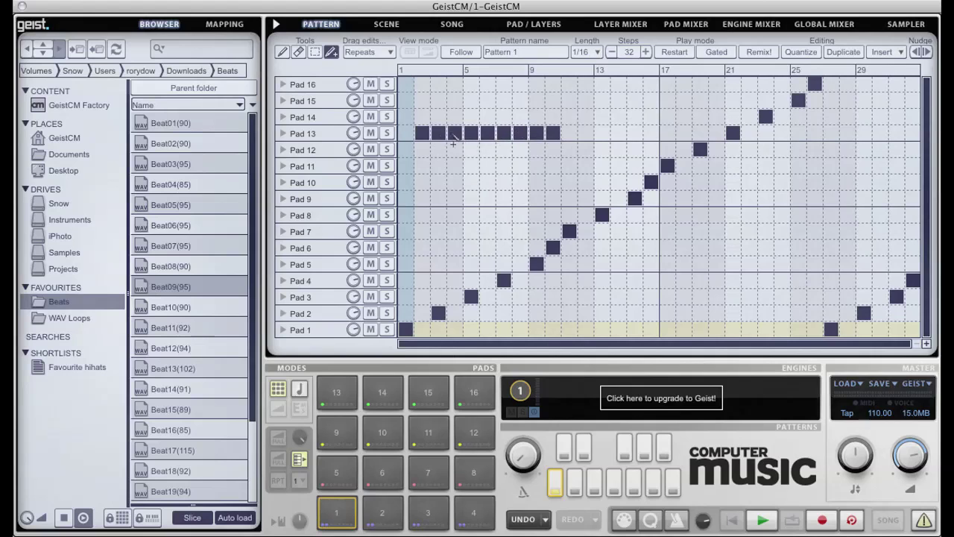
drag(427, 137, 550, 138)
drag(487, 143, 751, 282)
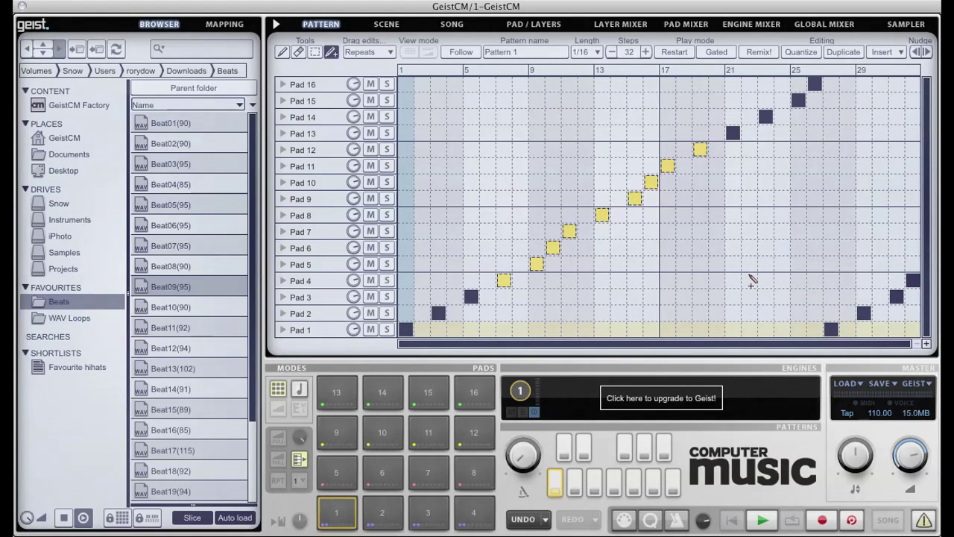
Open the pattern editing options and dismiss them without choosing anything
right_click(540, 187)
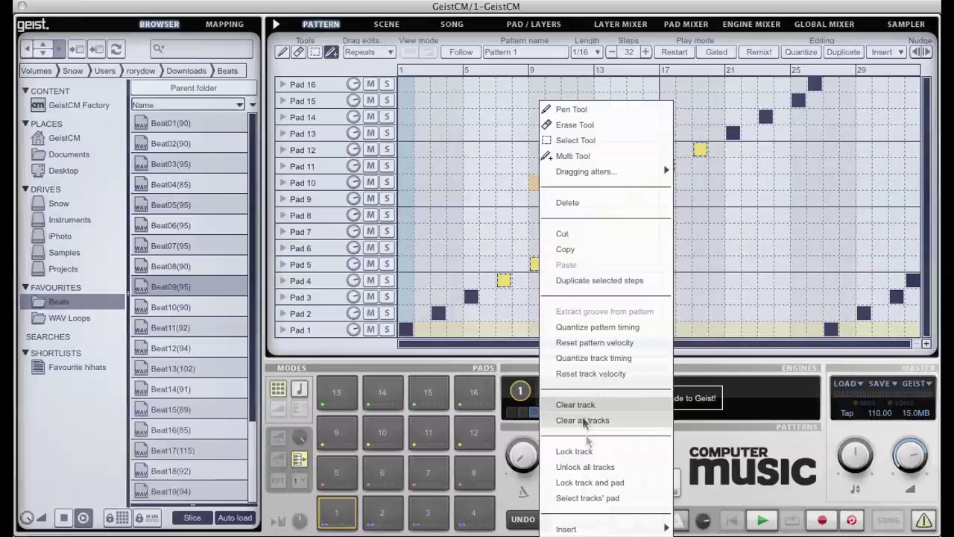
mouse_move(615, 521)
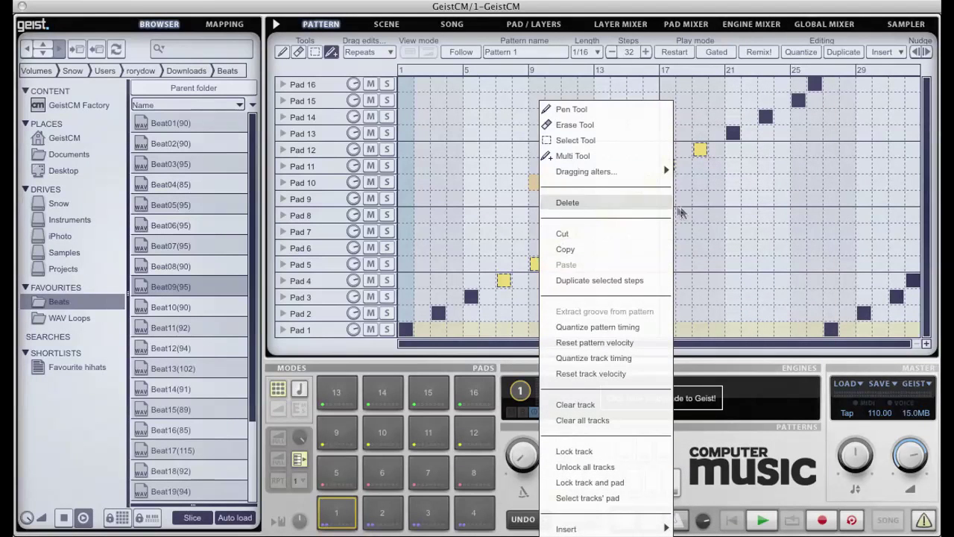
click(712, 215)
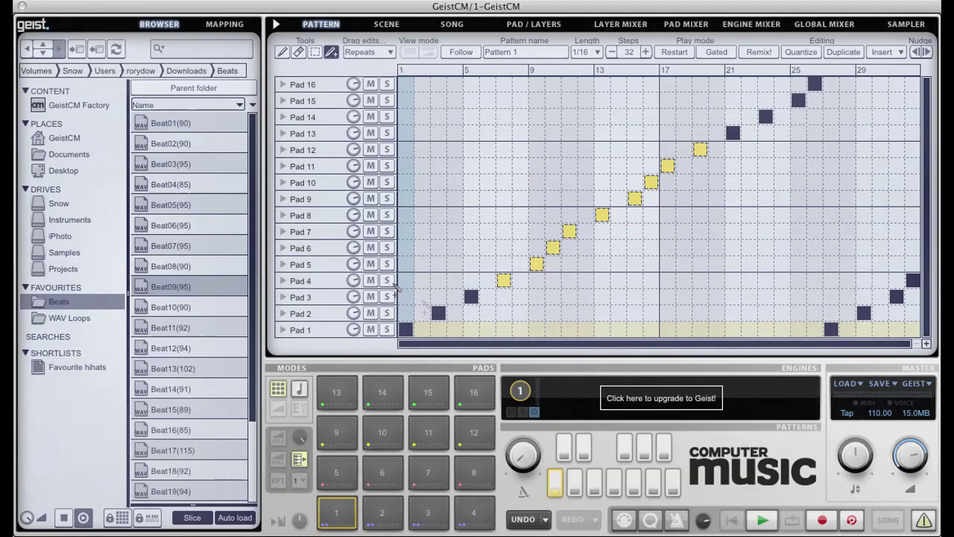
Fill Pad 9's velocity graph with a Sine curve and raise it by a +34% offset
click(282, 199)
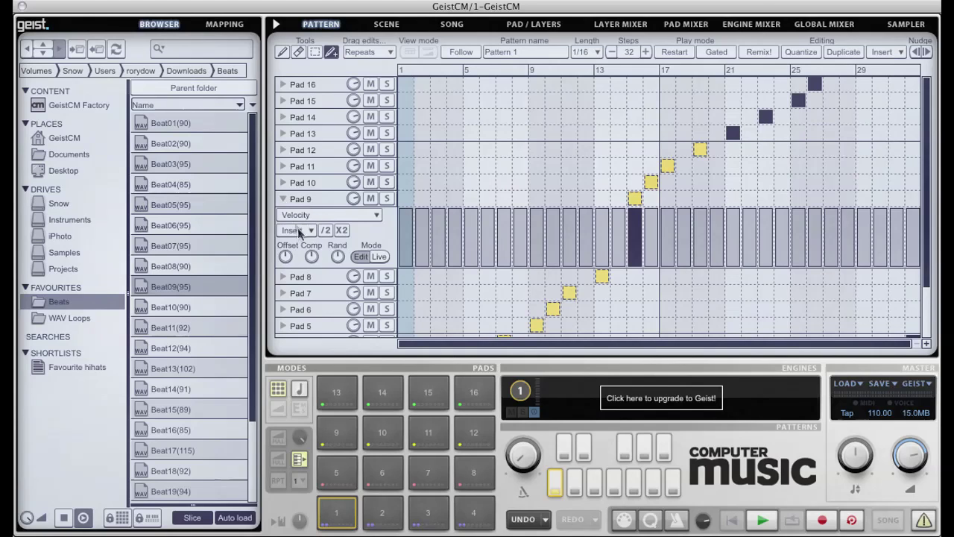
click(377, 215)
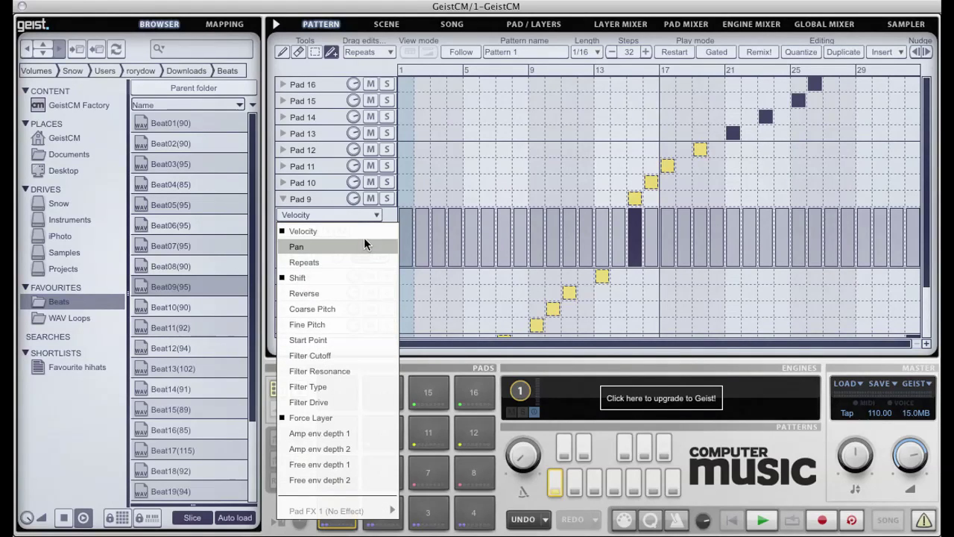
click(364, 233)
click(308, 231)
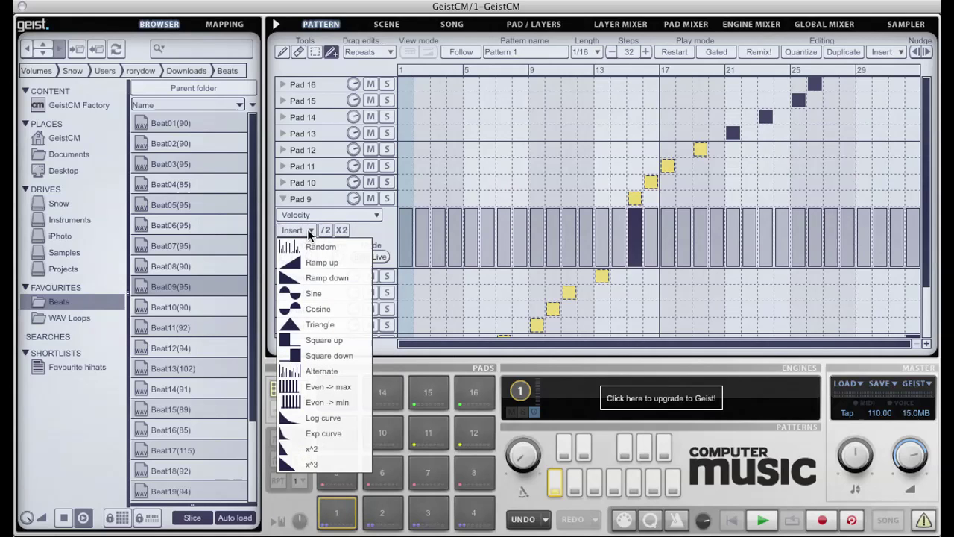
click(329, 295)
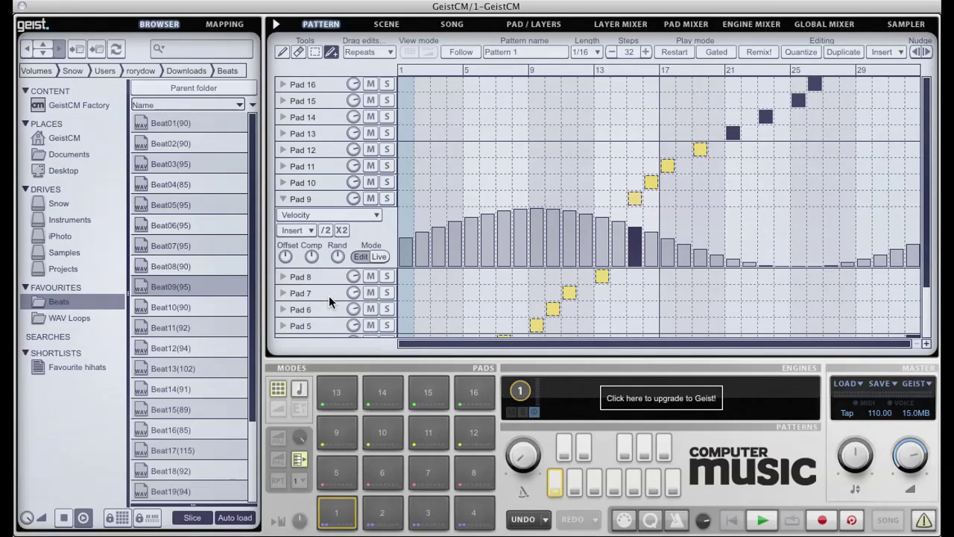
drag(286, 256, 330, 252)
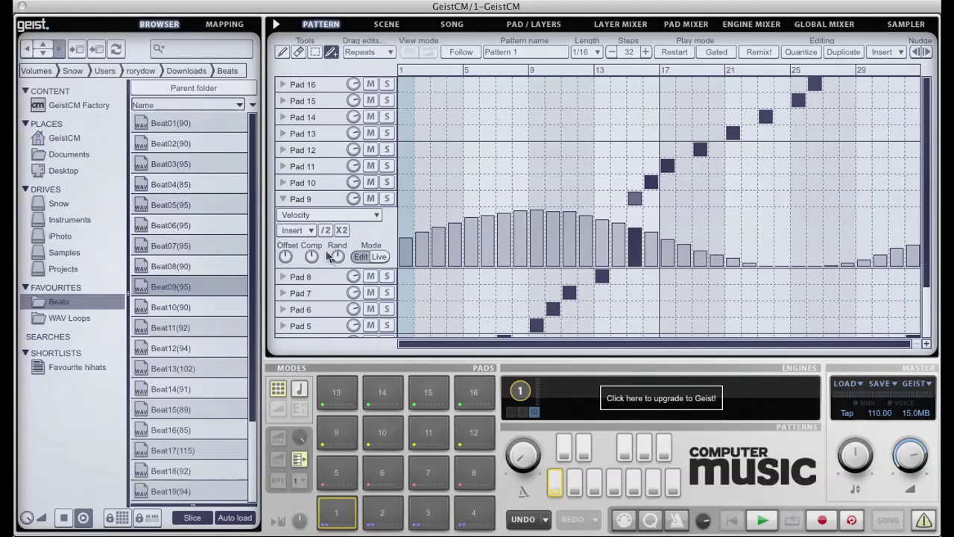
click(283, 200)
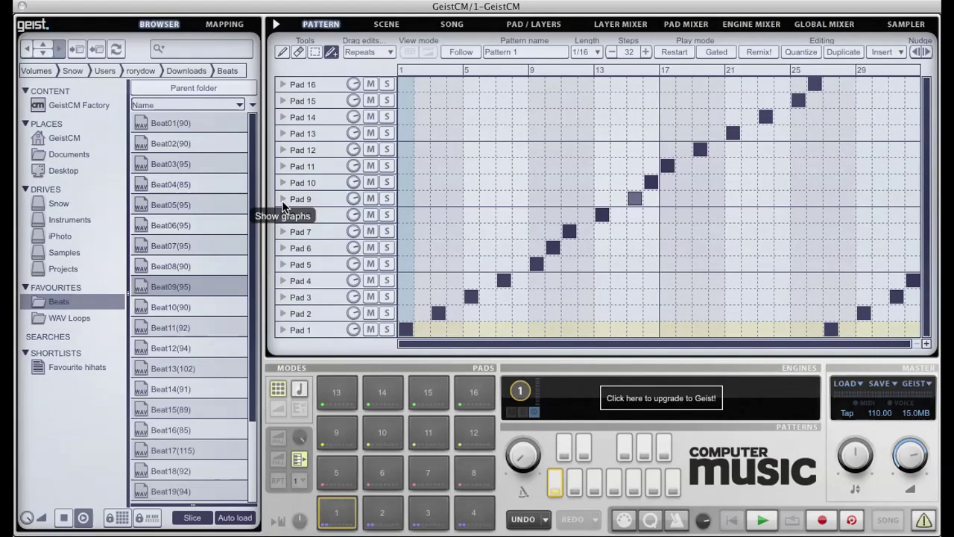
Set note drags to edit Velocity and lower the Pad 9 note's velocity
click(388, 51)
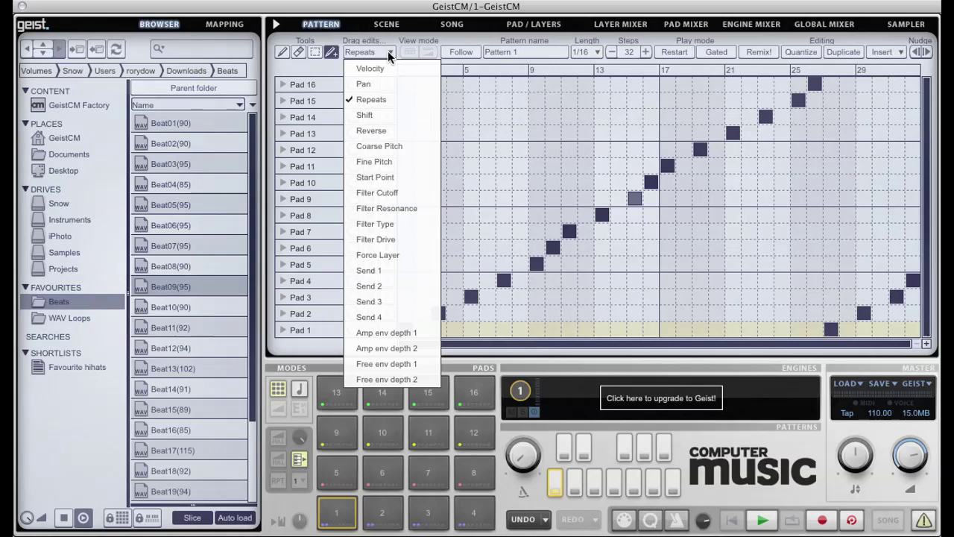
click(389, 67)
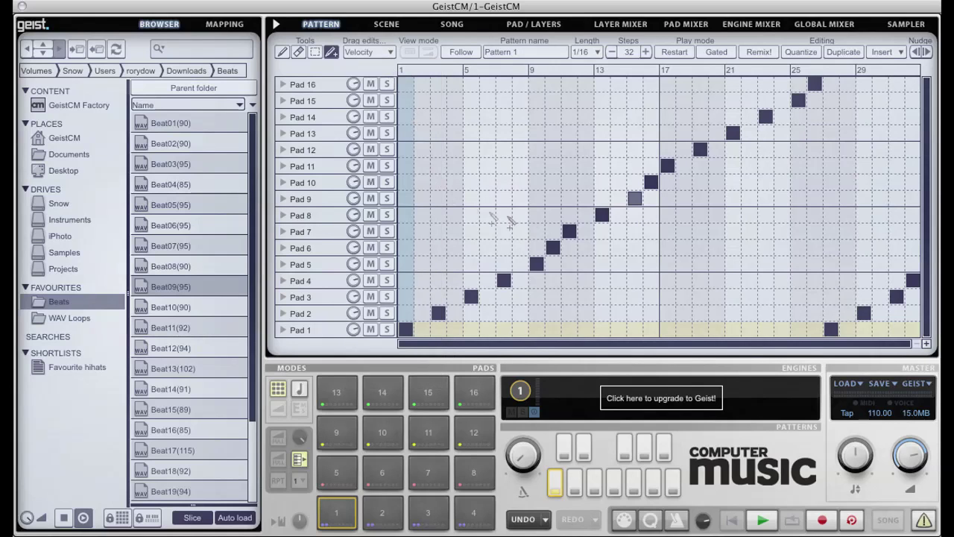
mouse_move(636, 200)
mouse_down()
mouse_move(636, 309)
mouse_move(639, 216)
mouse_up()
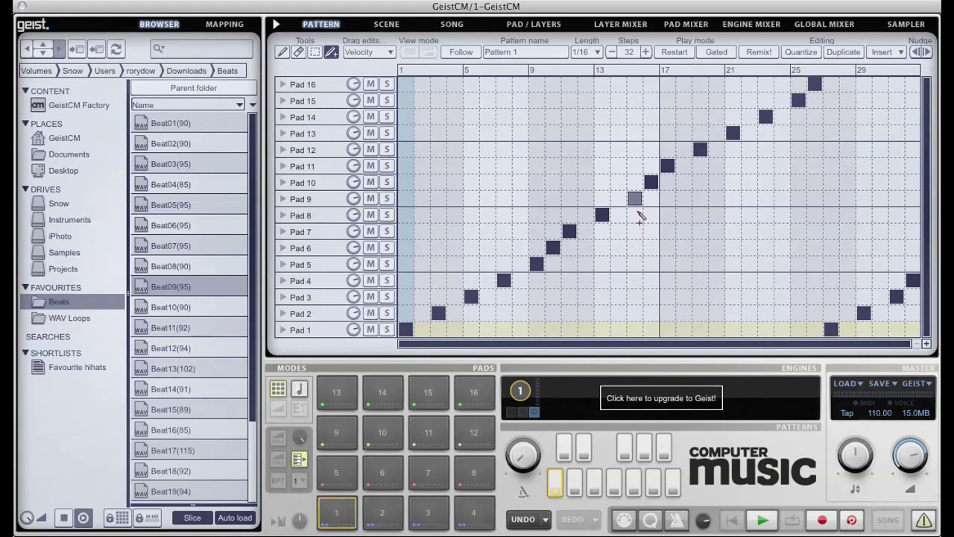
Try Pan and Repeats drag modes, adding repeats to a Pad 9 step, then return to Velocity
click(380, 51)
click(381, 84)
click(379, 52)
click(389, 96)
mouse_move(636, 179)
mouse_down()
mouse_move(641, 129)
mouse_move(637, 192)
mouse_up()
click(379, 52)
click(389, 66)
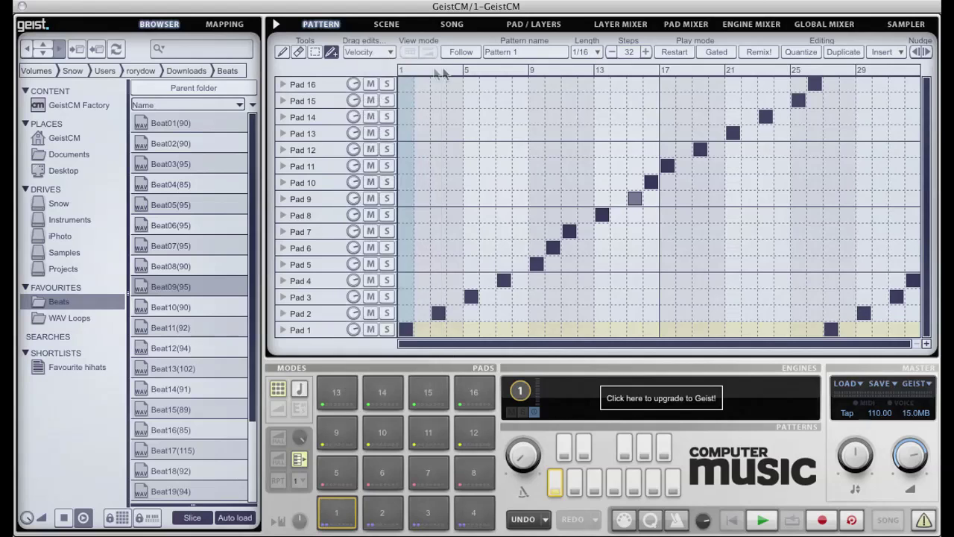
click(596, 54)
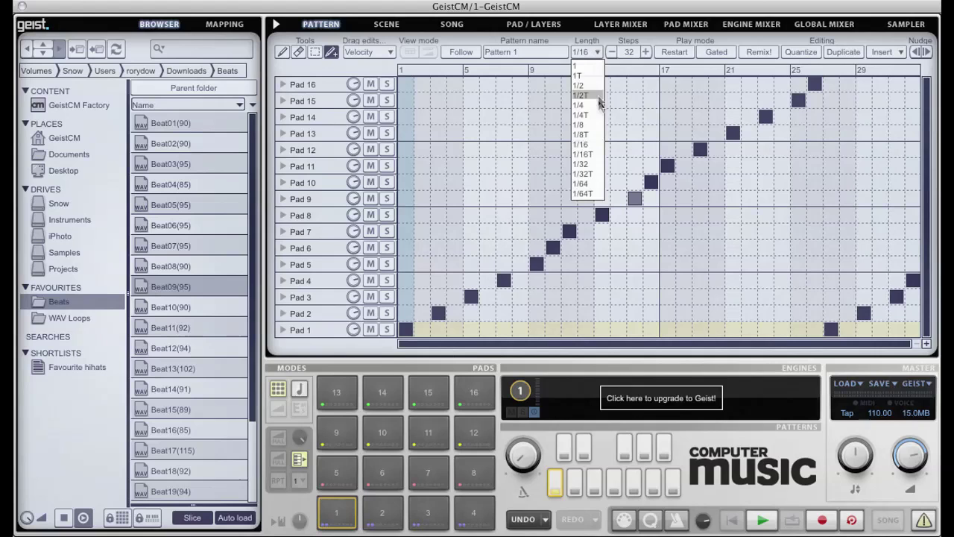
click(595, 143)
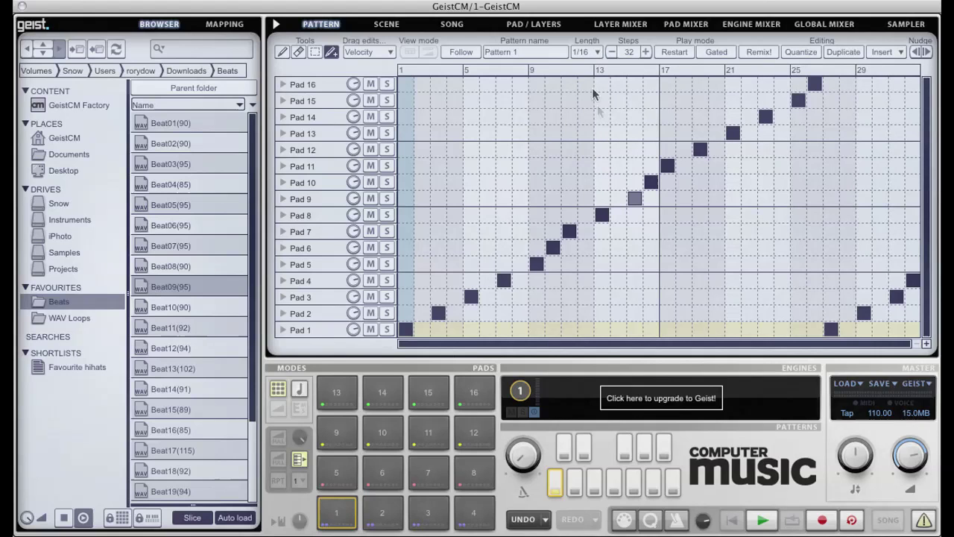
click(601, 56)
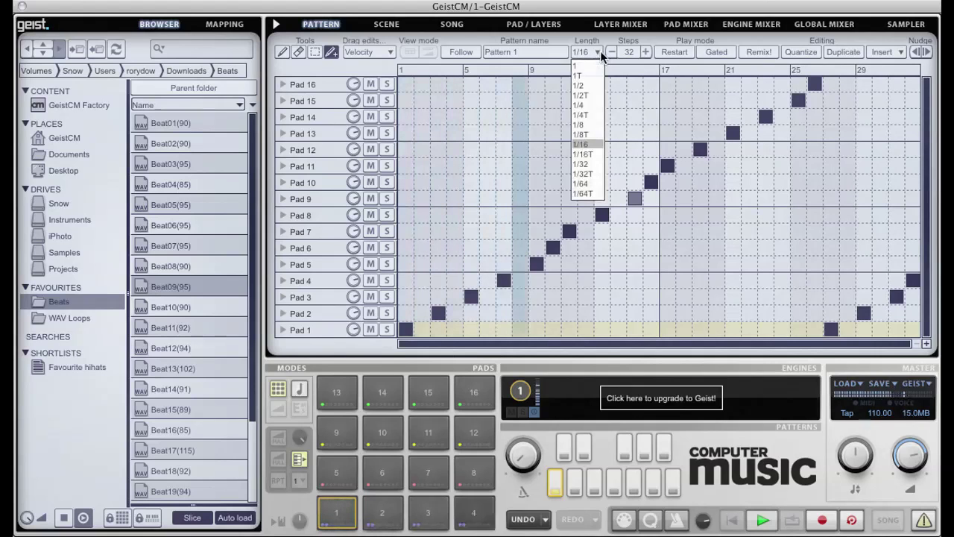
click(596, 122)
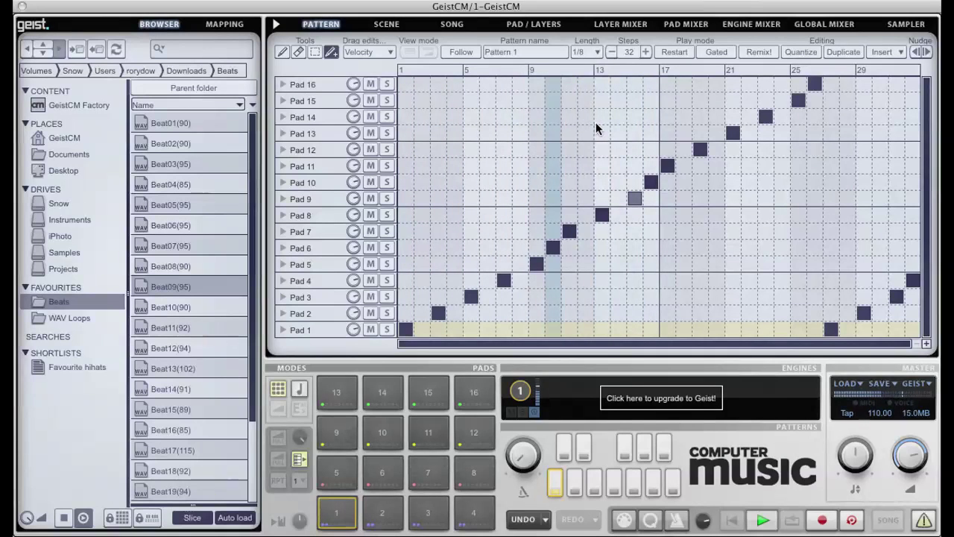
click(596, 51)
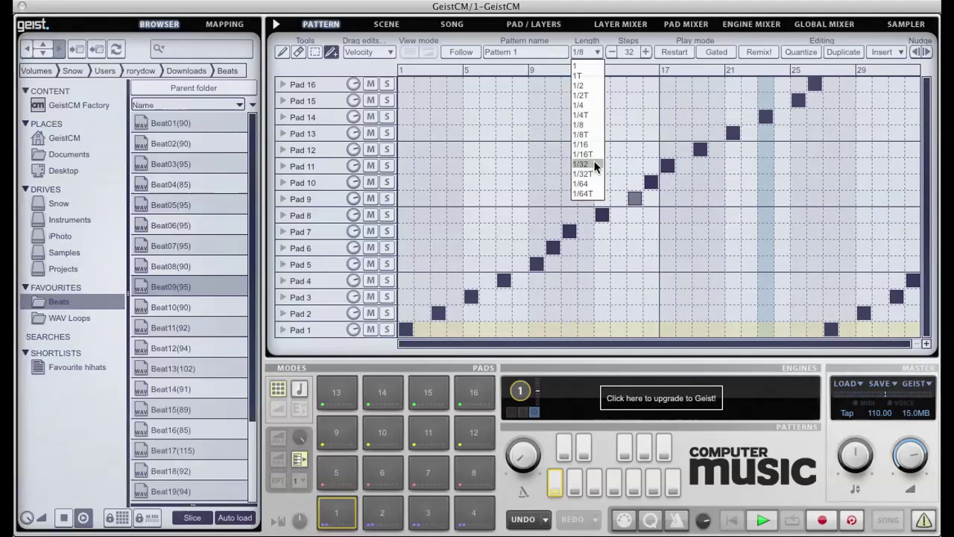
click(597, 164)
click(596, 51)
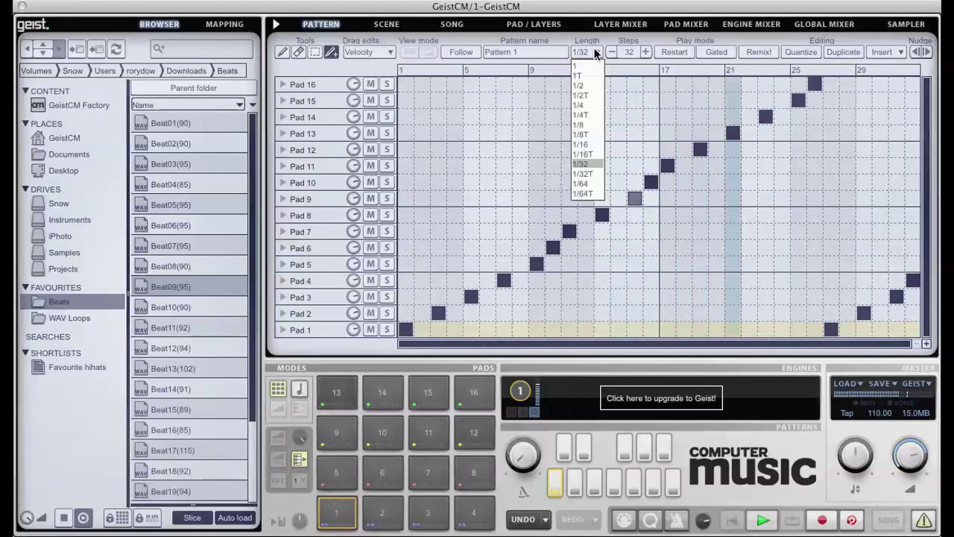
click(589, 144)
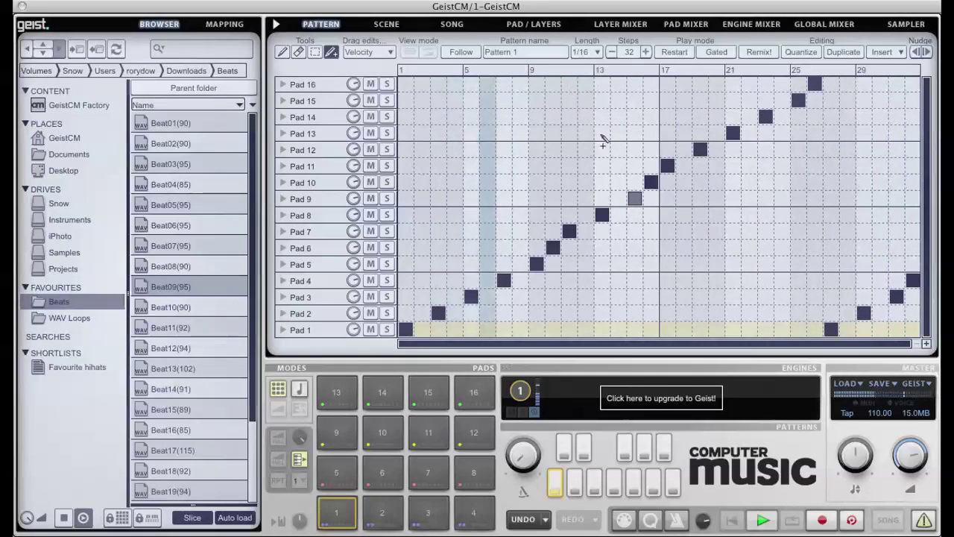
click(646, 52)
click(646, 52)
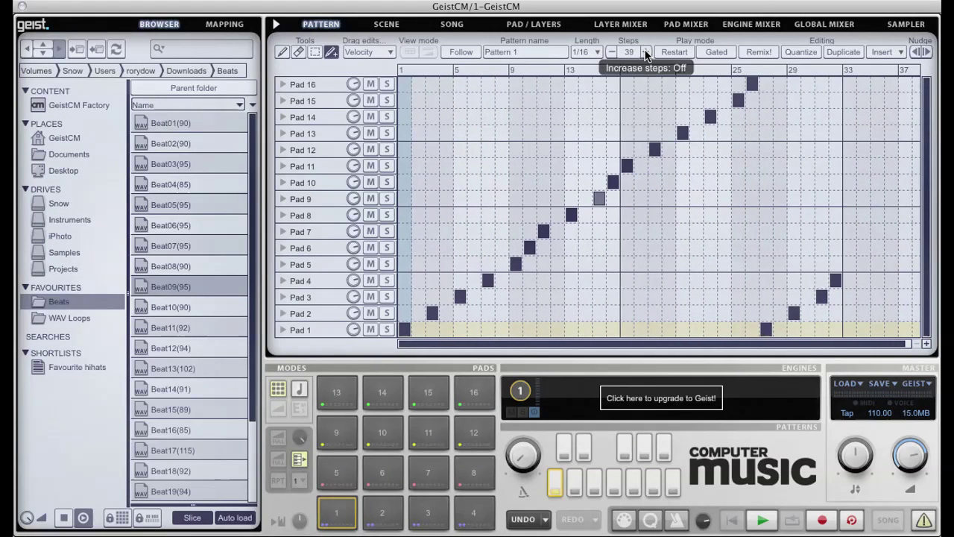
click(645, 53)
double_click(628, 52)
text(1024)
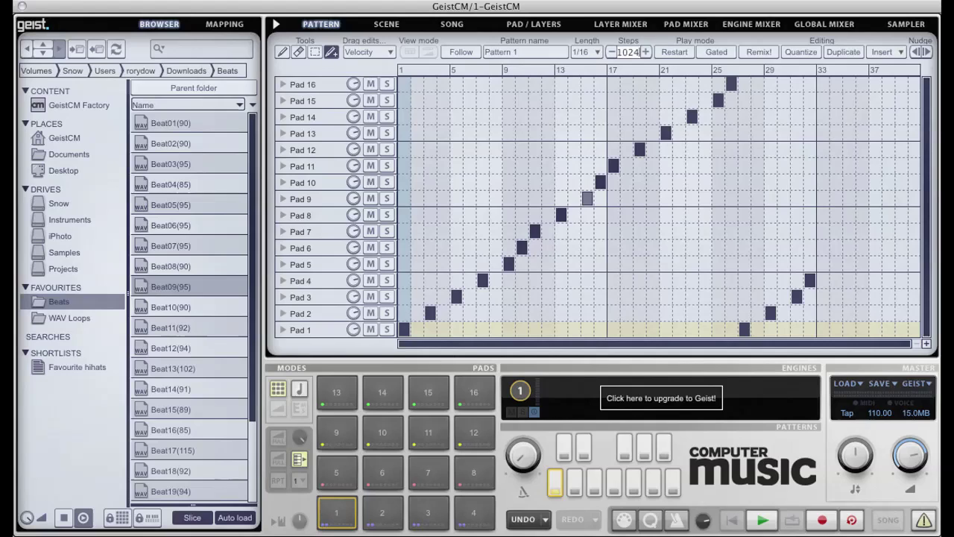
key(Return)
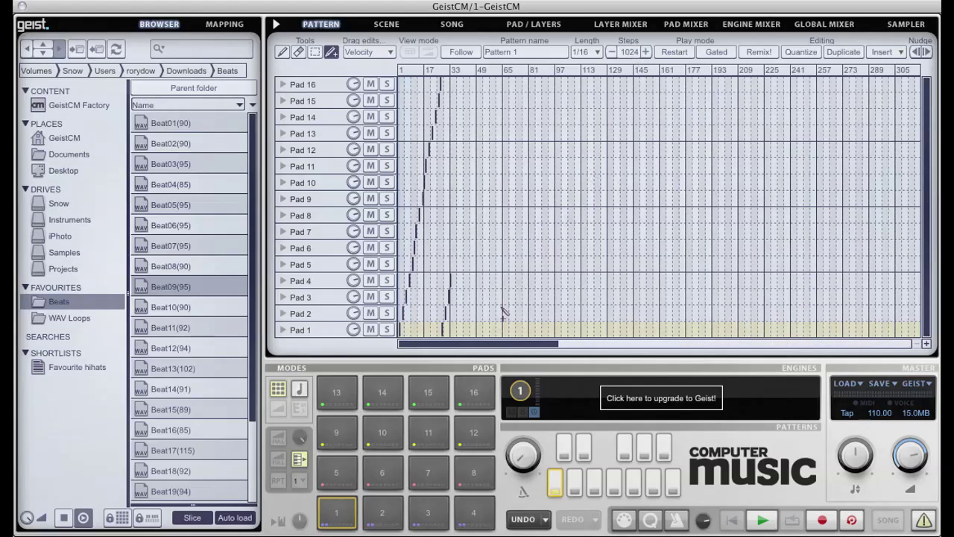
mouse_move(474, 342)
mouse_down()
mouse_move(835, 343)
mouse_move(474, 342)
mouse_up()
drag(628, 55, 640, 79)
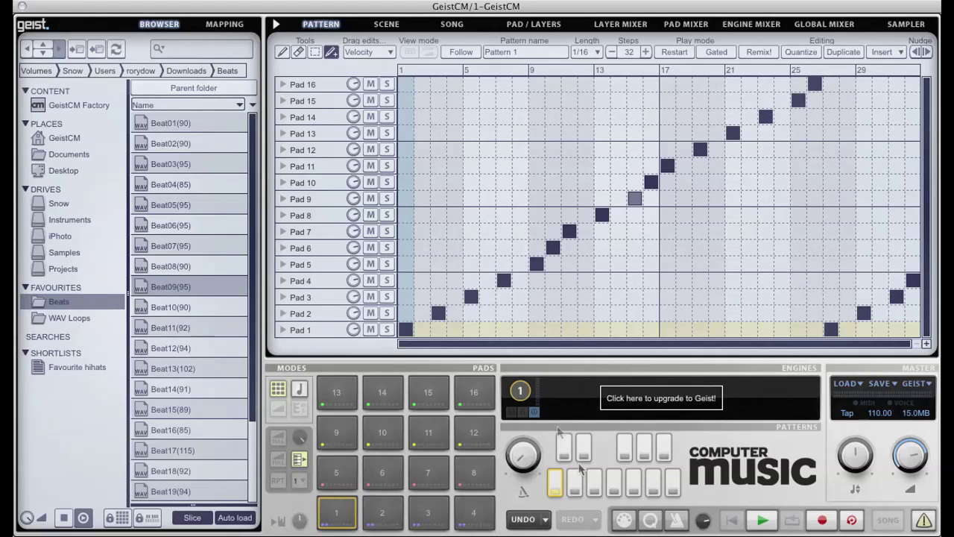
Toggle Remix! on and off, then add and remove test notes on Pads 6, 9 and 12 at step 1
click(758, 55)
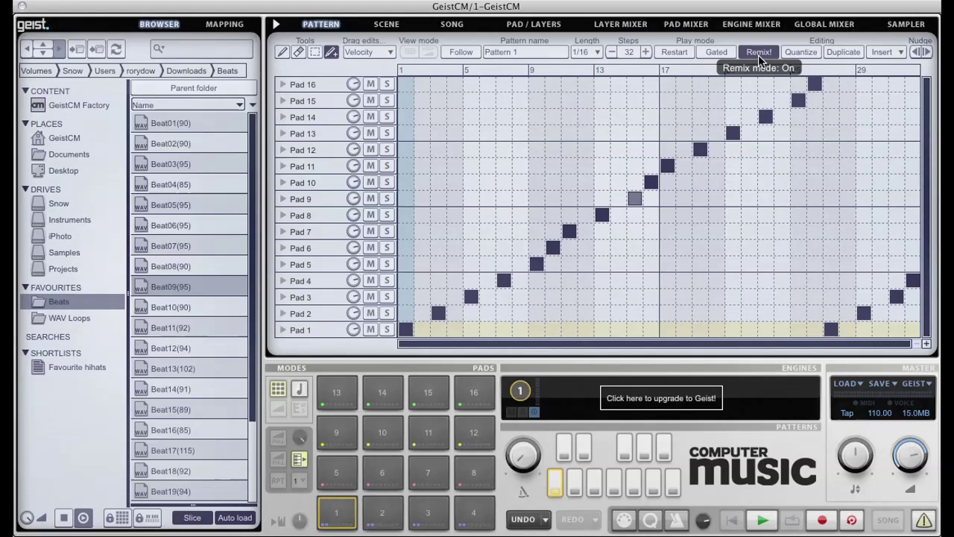
click(757, 54)
click(405, 247)
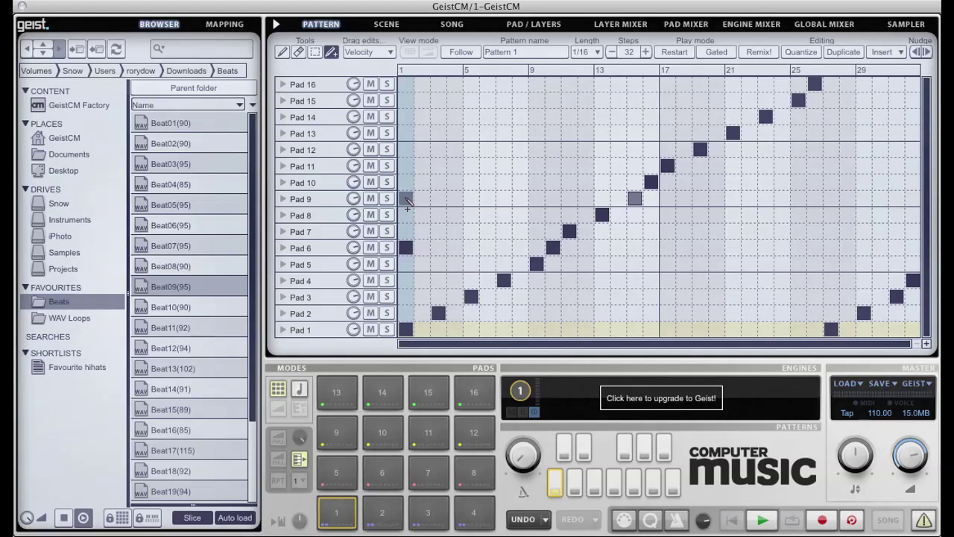
click(405, 198)
click(408, 151)
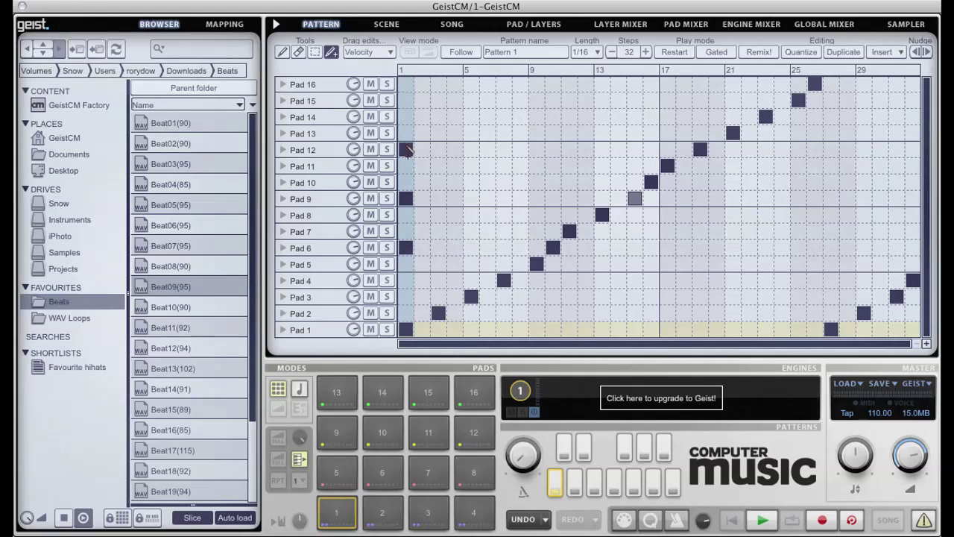
click(405, 248)
click(406, 149)
click(407, 198)
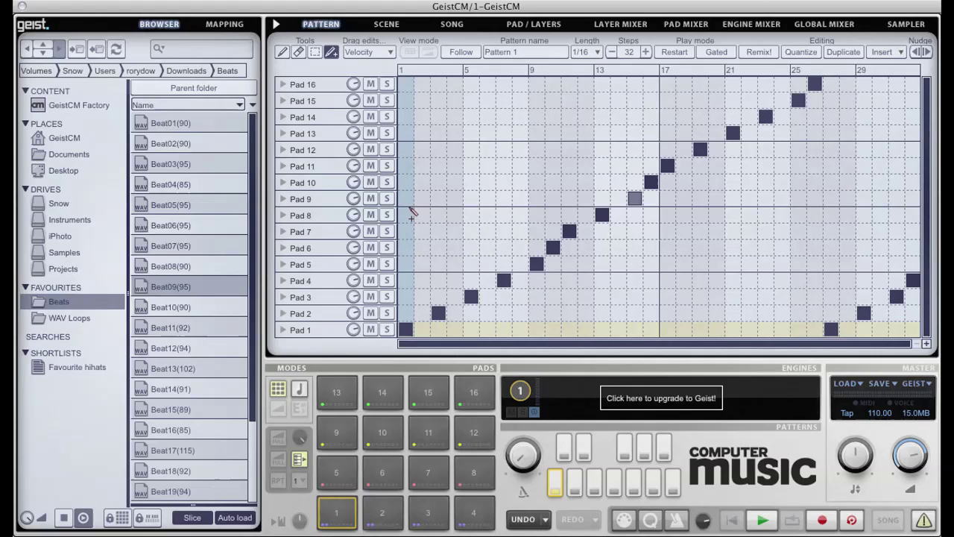
Turn Remix! back on and move the step-1 note through Pad 8 and back to Pad 1
click(760, 52)
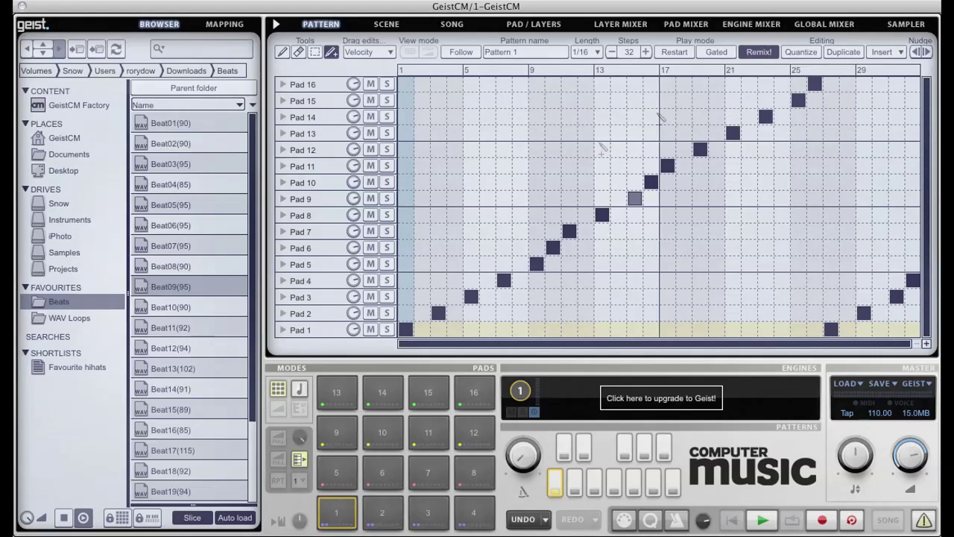
click(405, 215)
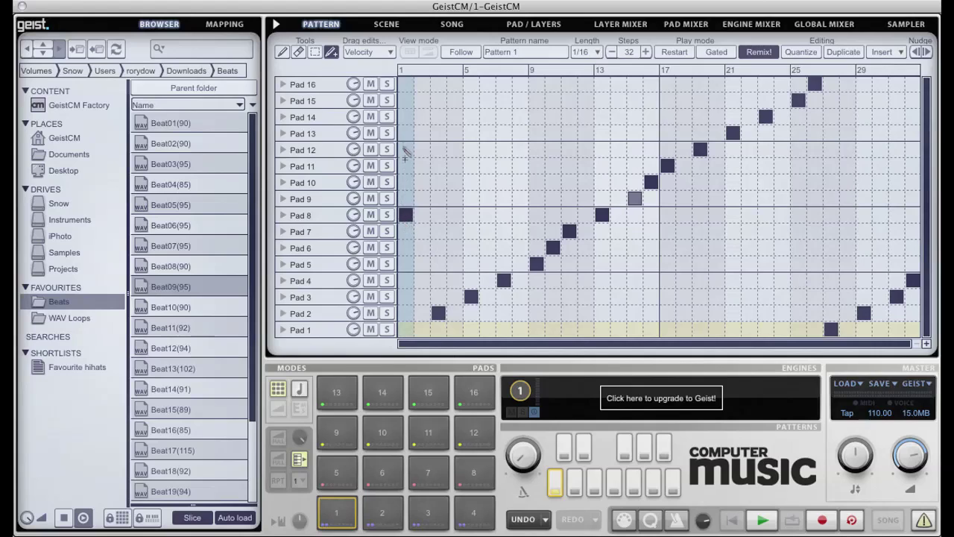
click(405, 133)
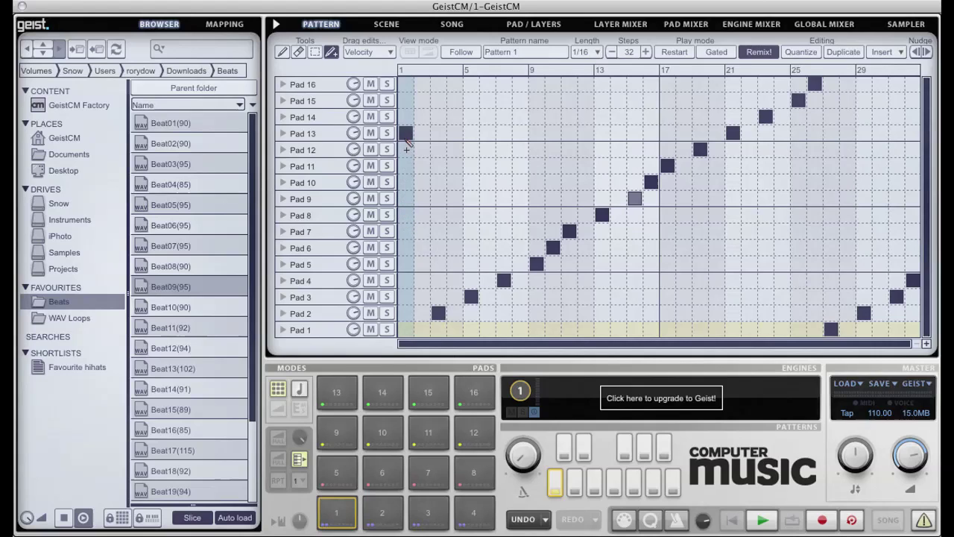
click(406, 331)
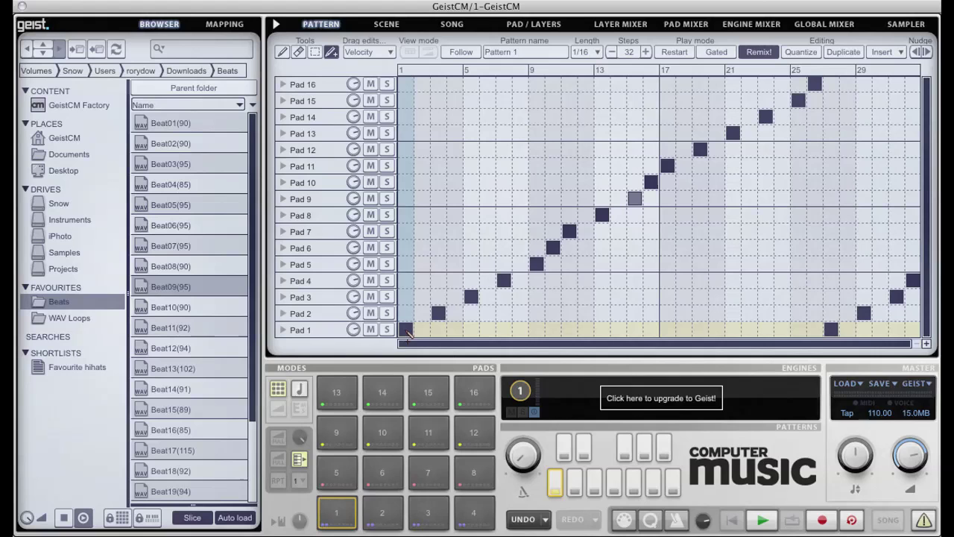
Play the pattern, add notes at Pad 8 step 6, Pad 5 step 20, Pad 12 step 24 and one more, then turn Remix off
key(space)
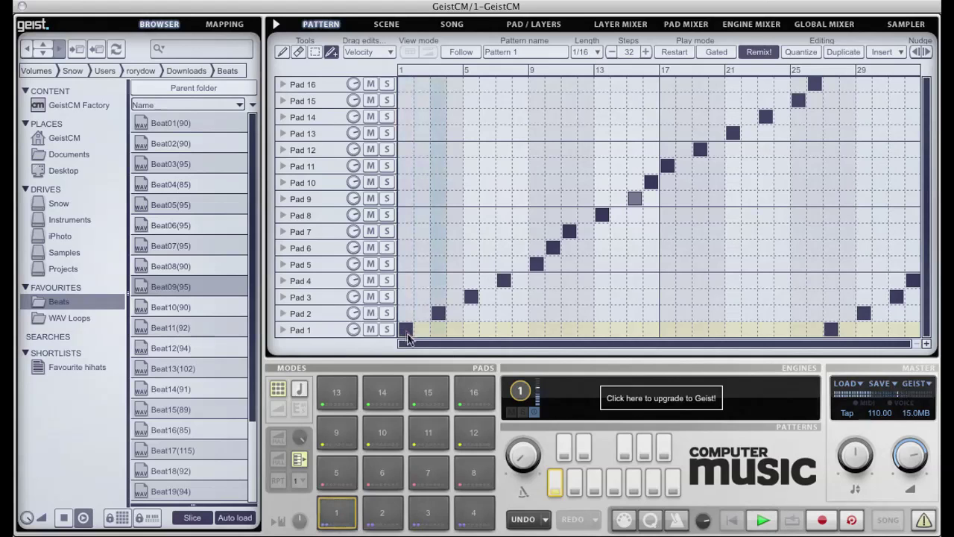
click(488, 215)
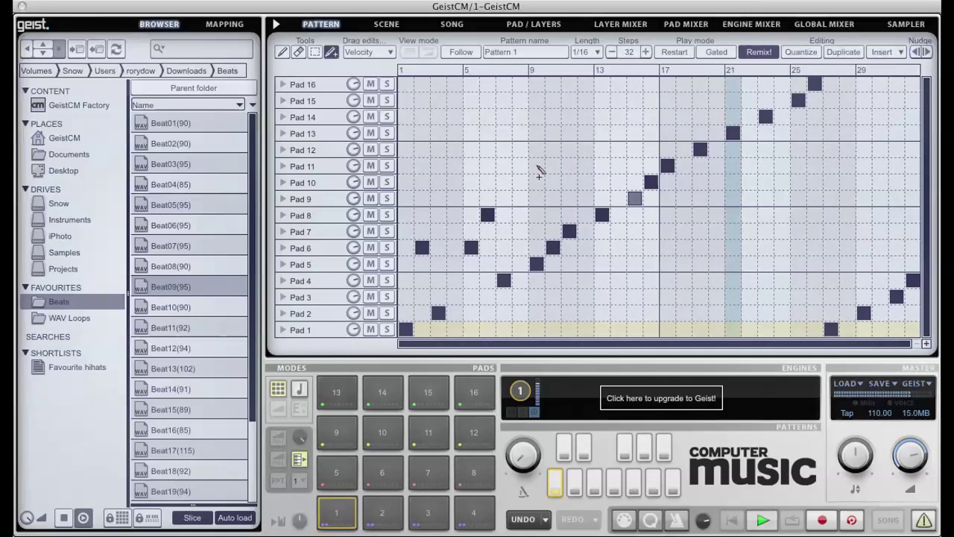
click(716, 264)
click(782, 149)
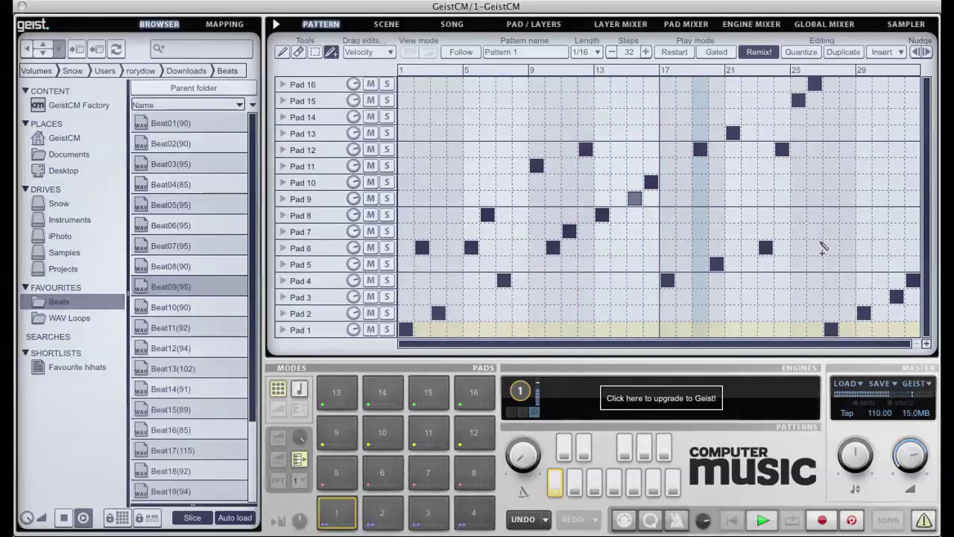
click(848, 280)
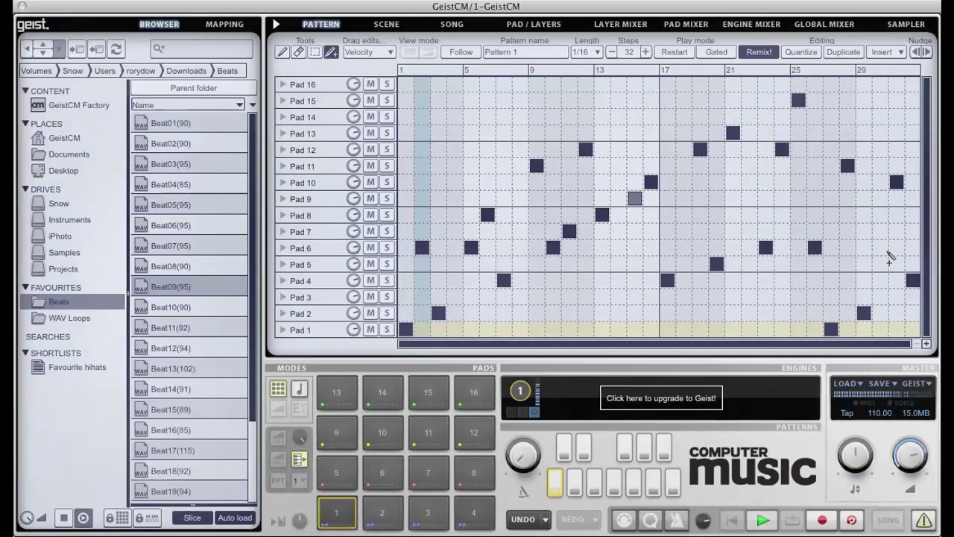
click(773, 52)
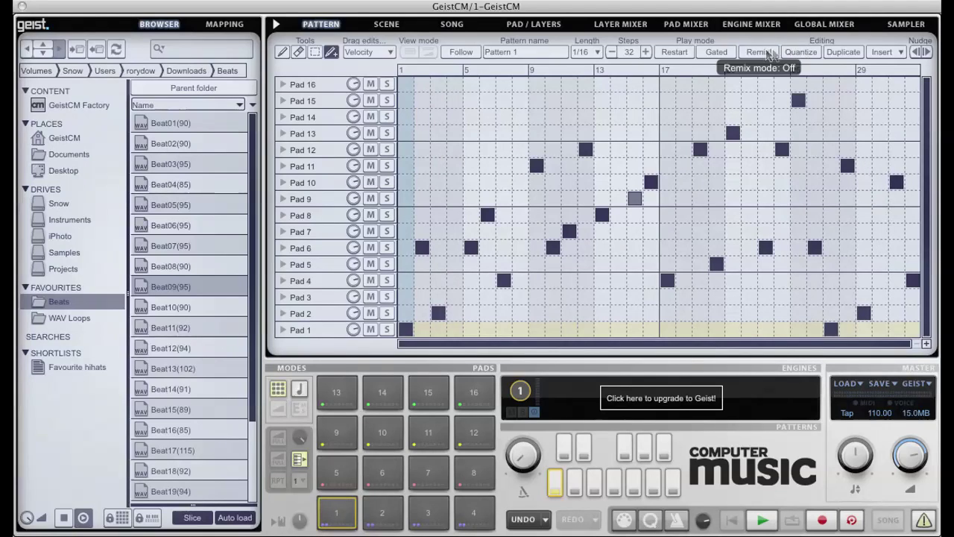
Duplicate the pattern to 64 steps and undo, then nudge all notes three steps later and two back
click(844, 52)
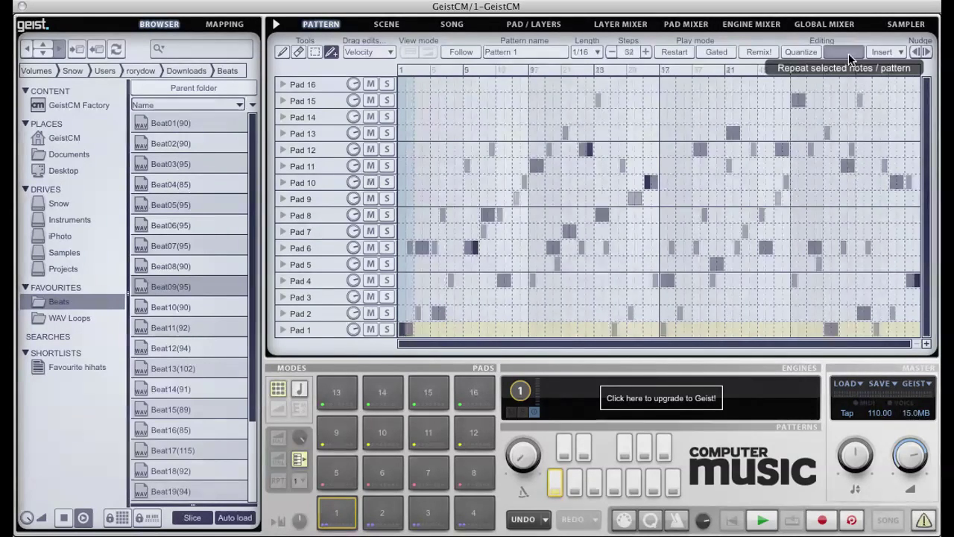
click(523, 518)
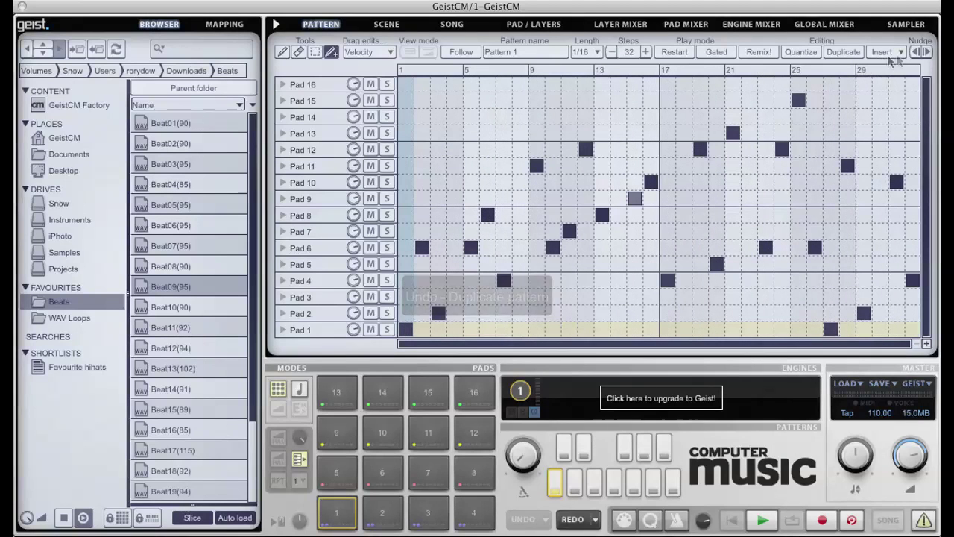
click(915, 54)
click(915, 54)
click(915, 54)
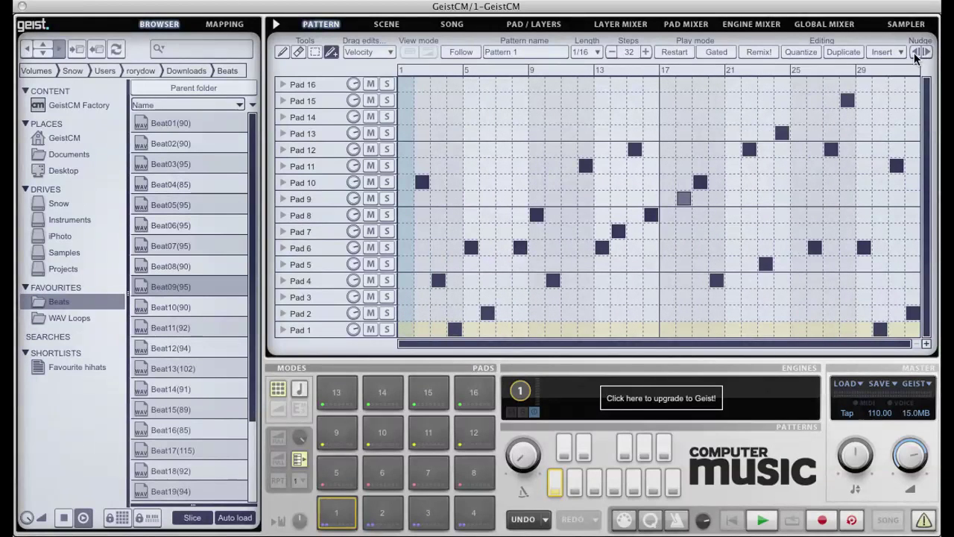
click(915, 54)
click(915, 53)
click(915, 53)
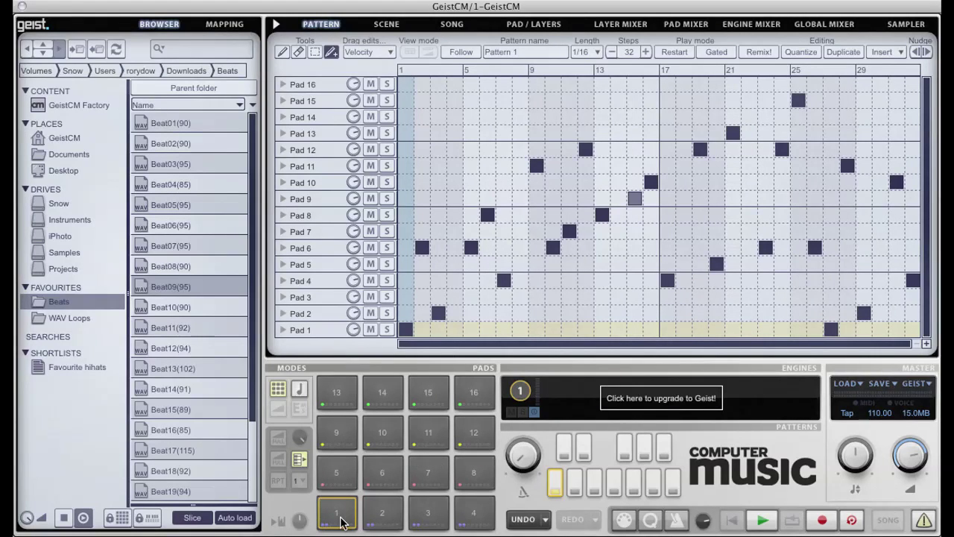
Nudge Pad 1's notes seven steps later
click(928, 53)
click(929, 54)
click(929, 54)
click(929, 54)
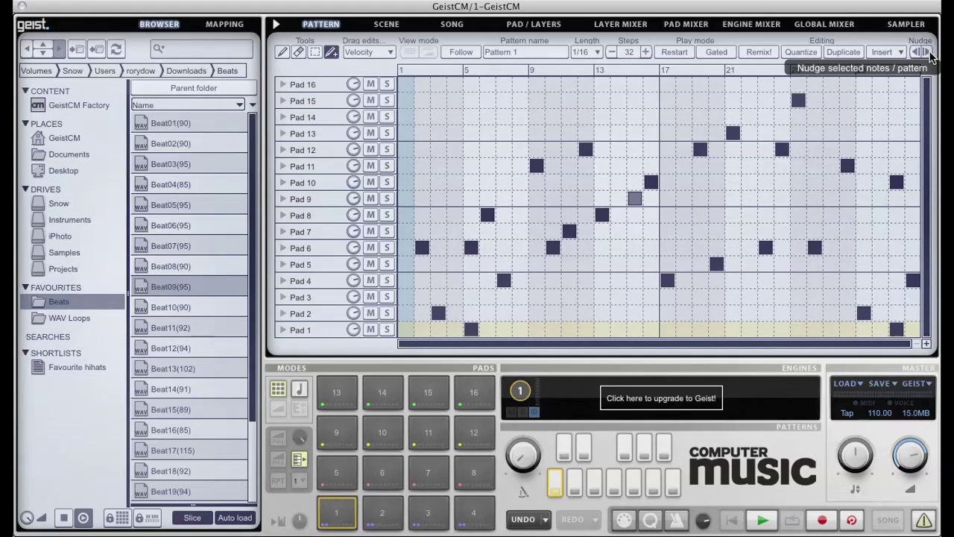
click(929, 54)
click(928, 54)
click(928, 53)
click(929, 54)
click(929, 54)
click(929, 53)
click(929, 53)
click(928, 54)
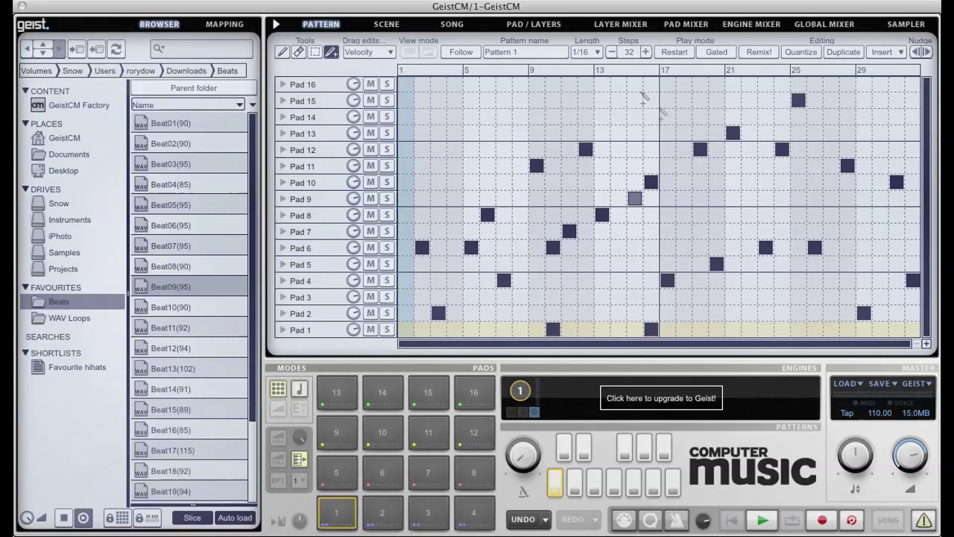
Open Pad 1's layers editor and step through its two Beat09(95) layers and the empty slots
click(554, 26)
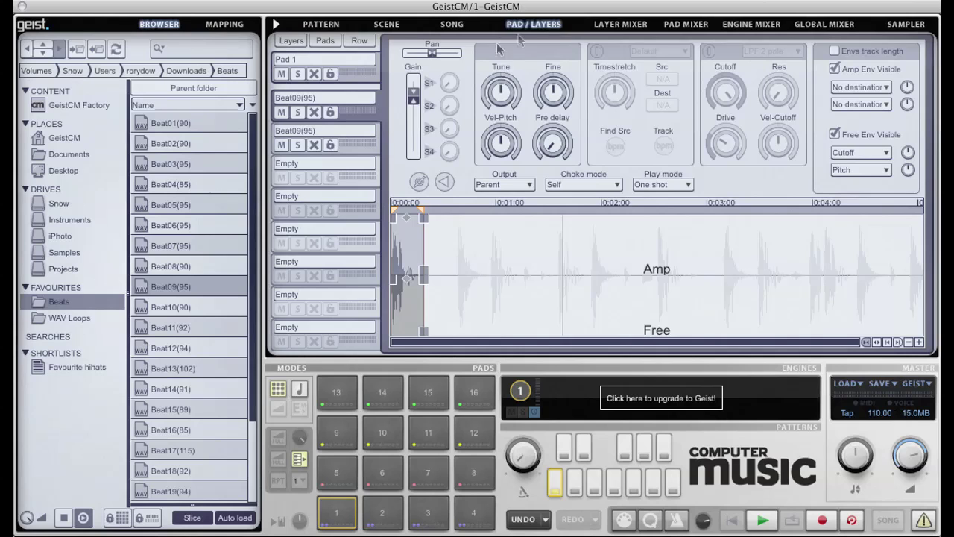
click(365, 72)
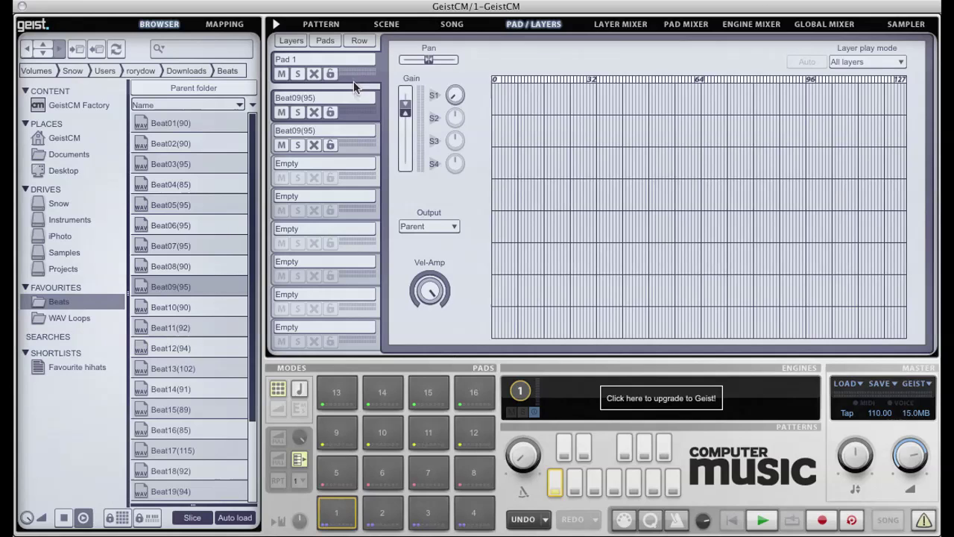
click(353, 111)
click(355, 144)
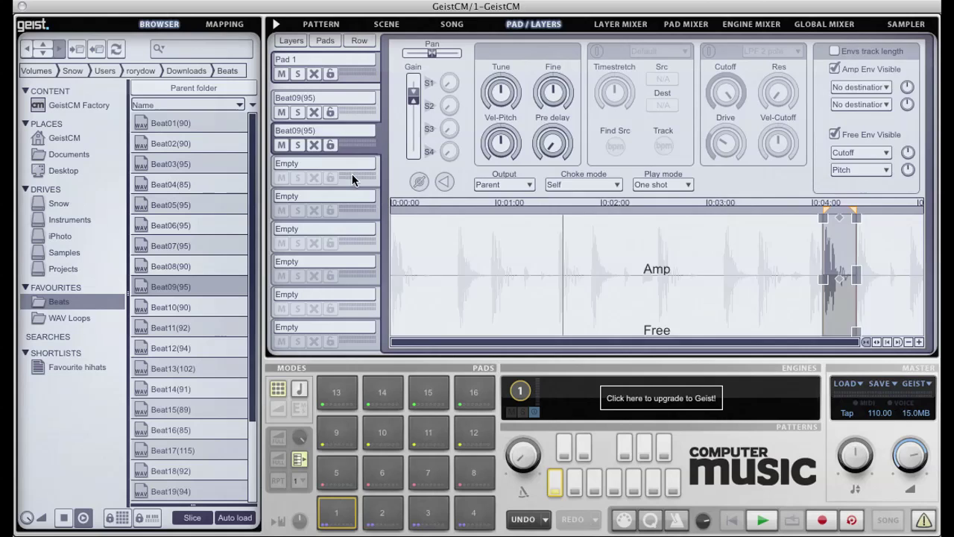
click(351, 174)
click(356, 211)
click(356, 245)
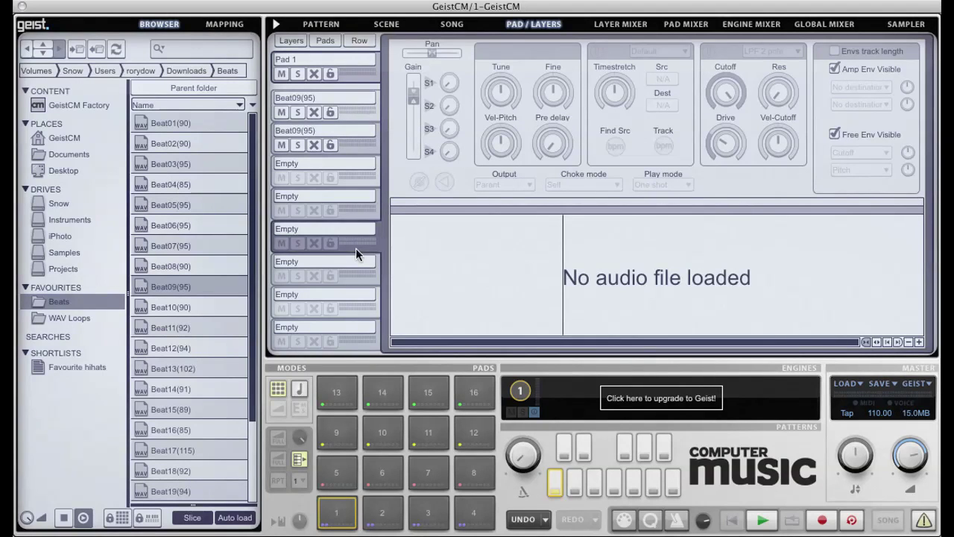
click(355, 279)
Return to Pad 1's pad-level settings, leaving the layer play mode on All layers
click(362, 76)
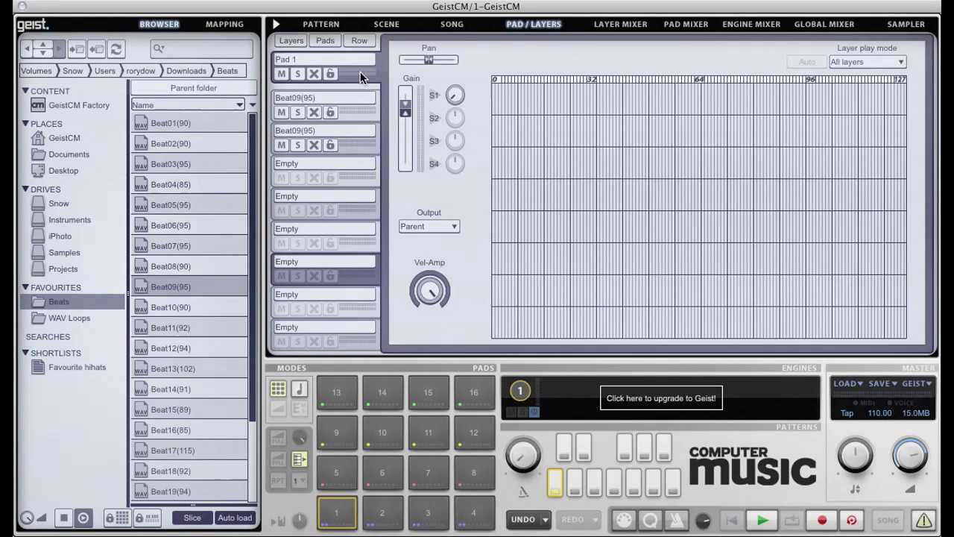
click(889, 66)
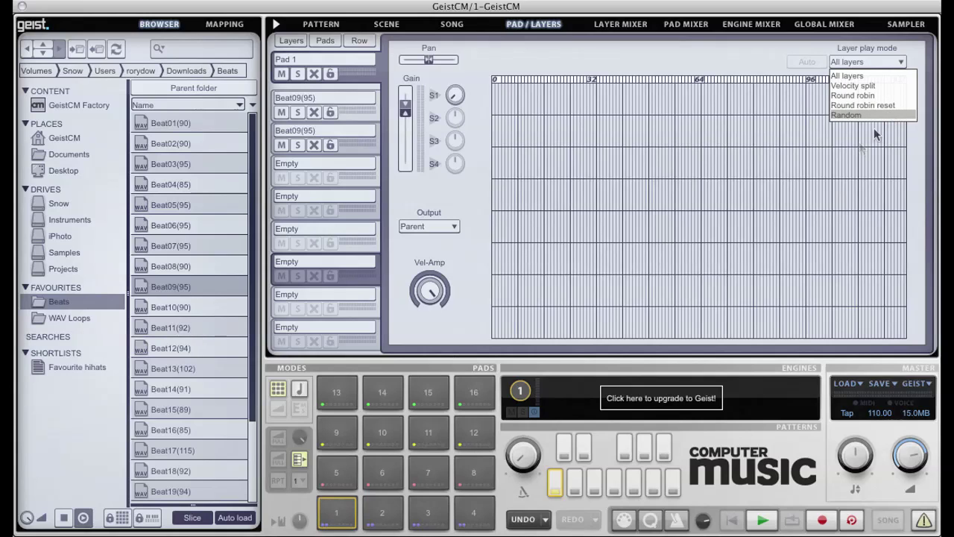
click(782, 51)
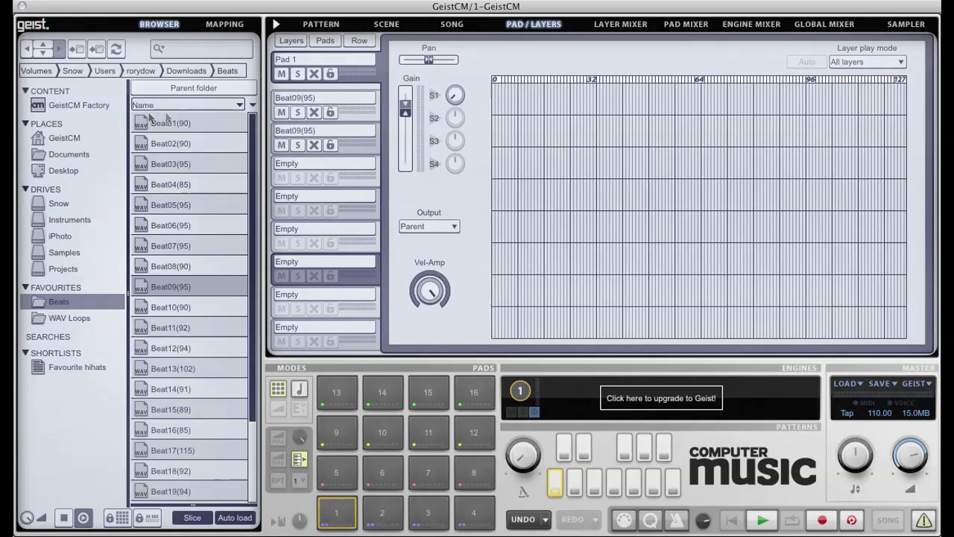
Load the OldBox RoundRobin kit from GeistCM Factory Presets > Kits and view its pattern grid
click(84, 107)
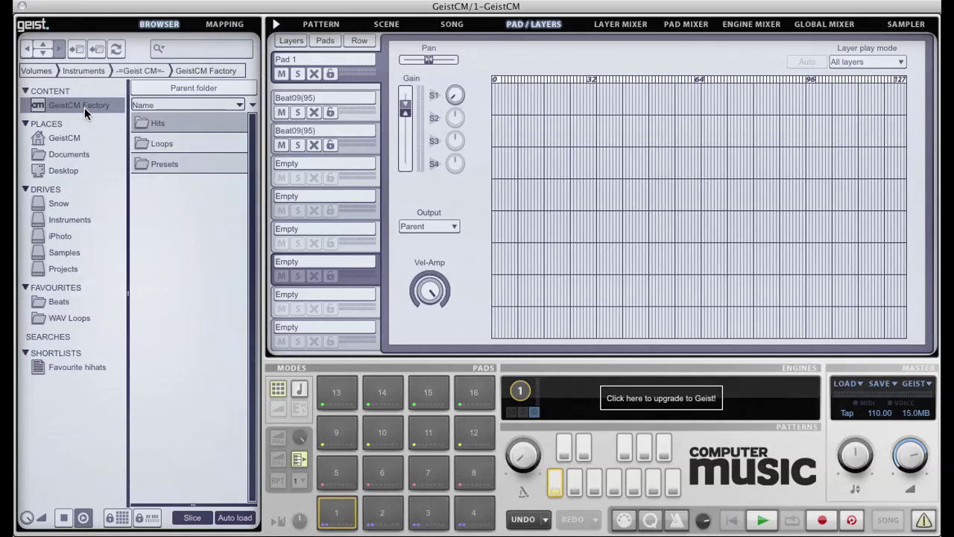
double_click(176, 160)
double_click(159, 147)
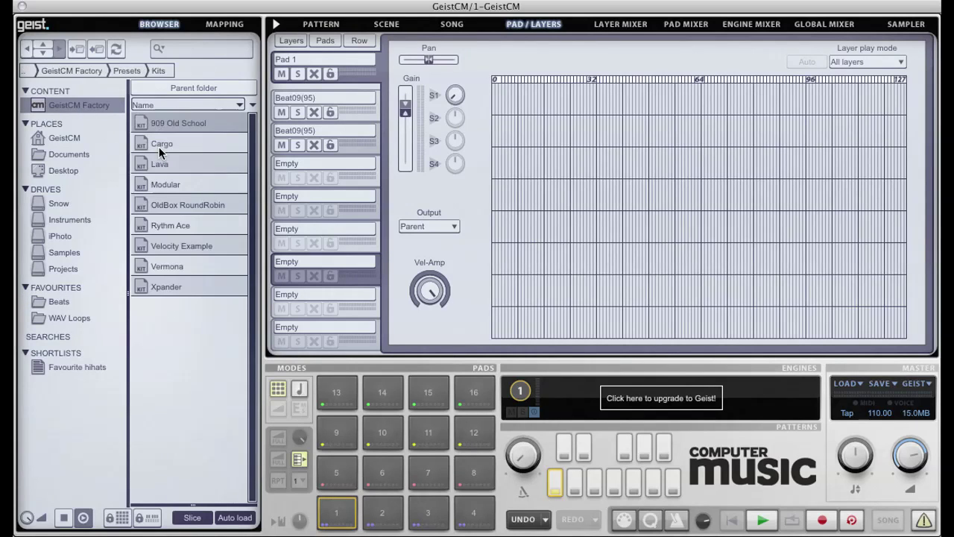
double_click(185, 205)
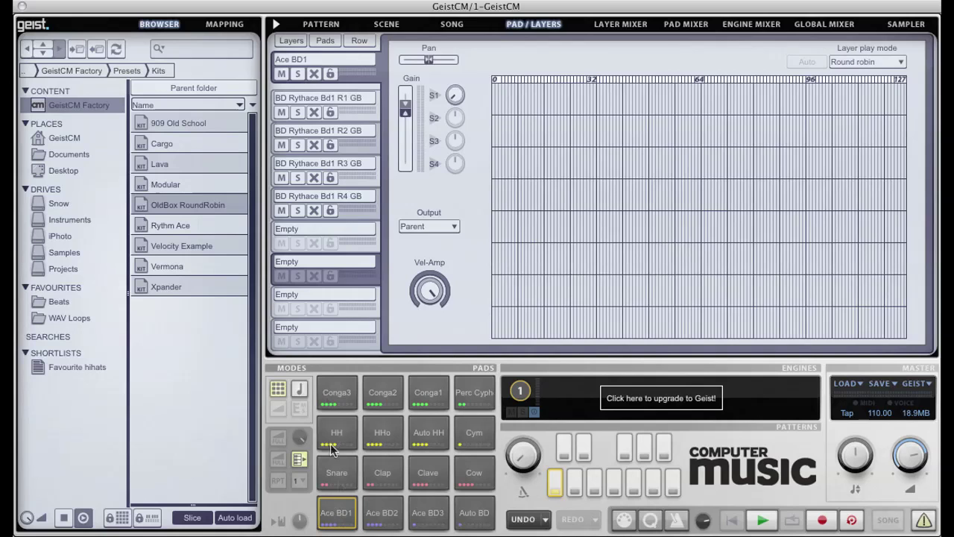
click(322, 24)
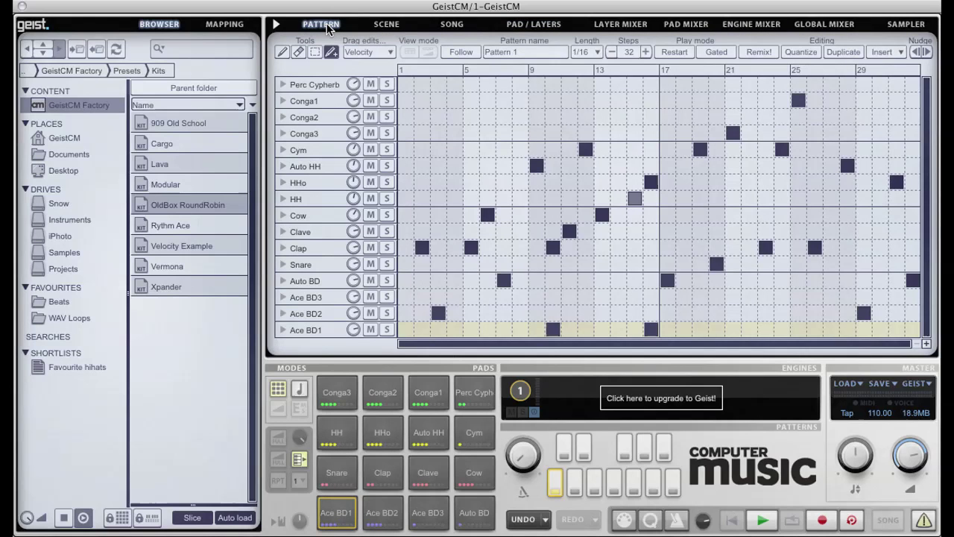
Load the Hip Hop1 bank from Presets > Pattern Banks > Hip Hop, then return to PAD / LAYERS
click(195, 88)
double_click(180, 163)
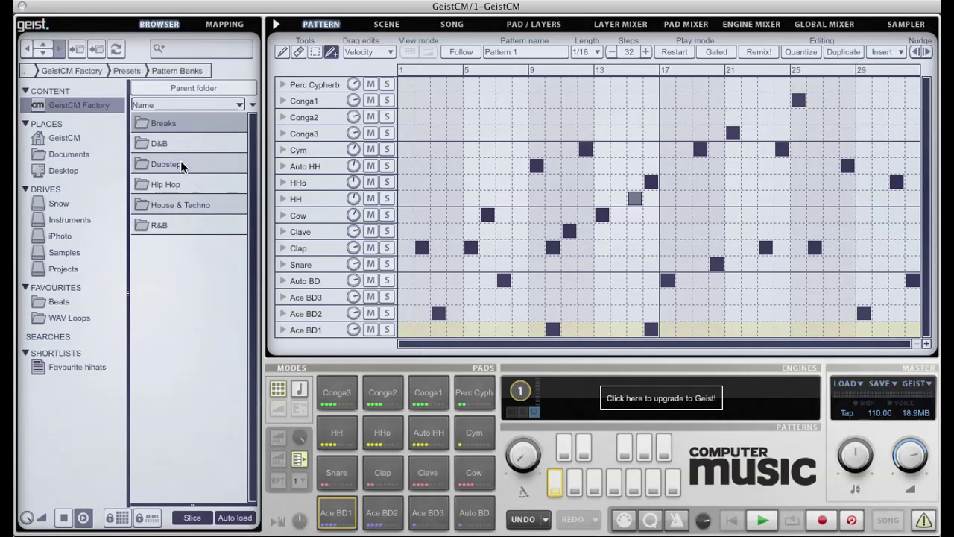
double_click(179, 185)
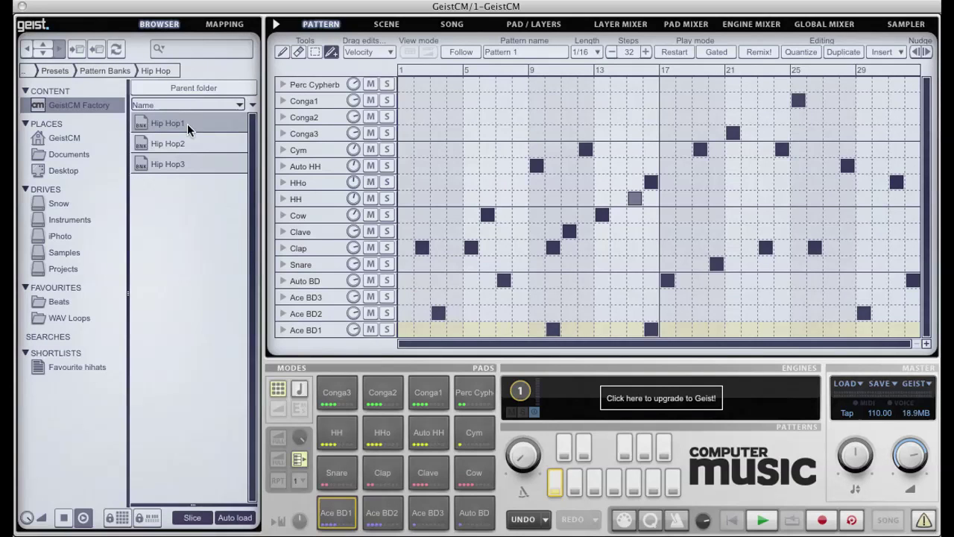
double_click(168, 122)
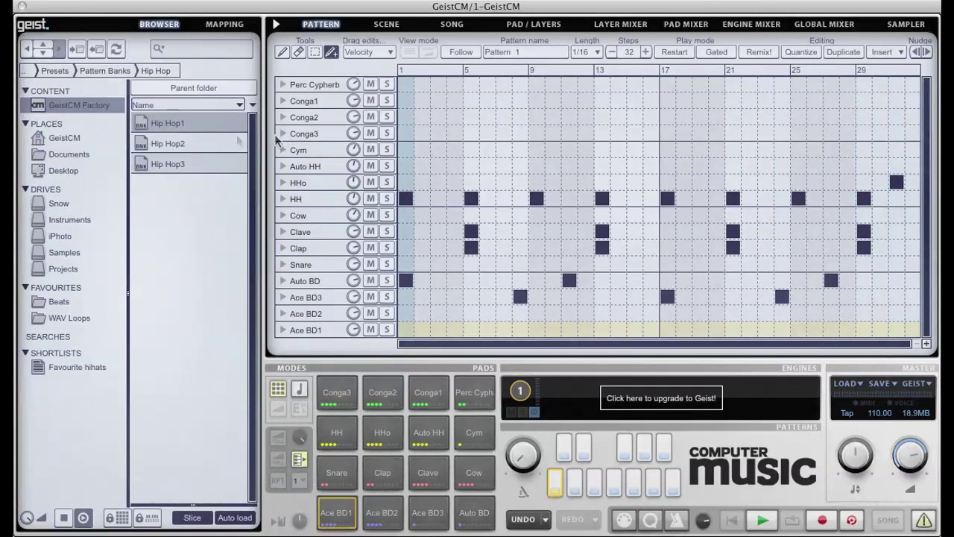
click(526, 24)
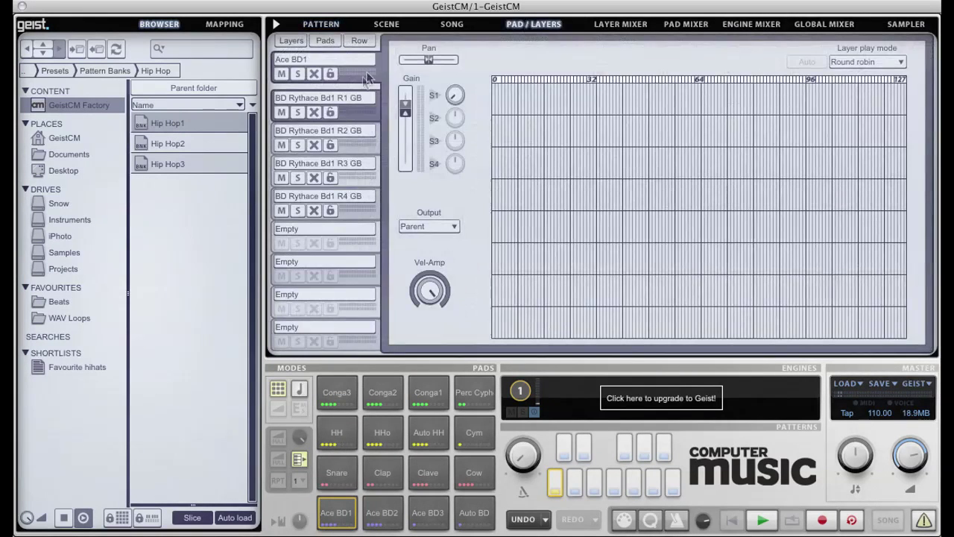
Select the HH pad to show its four HH Dsm1 Hha R1–R4 GB layers
click(351, 427)
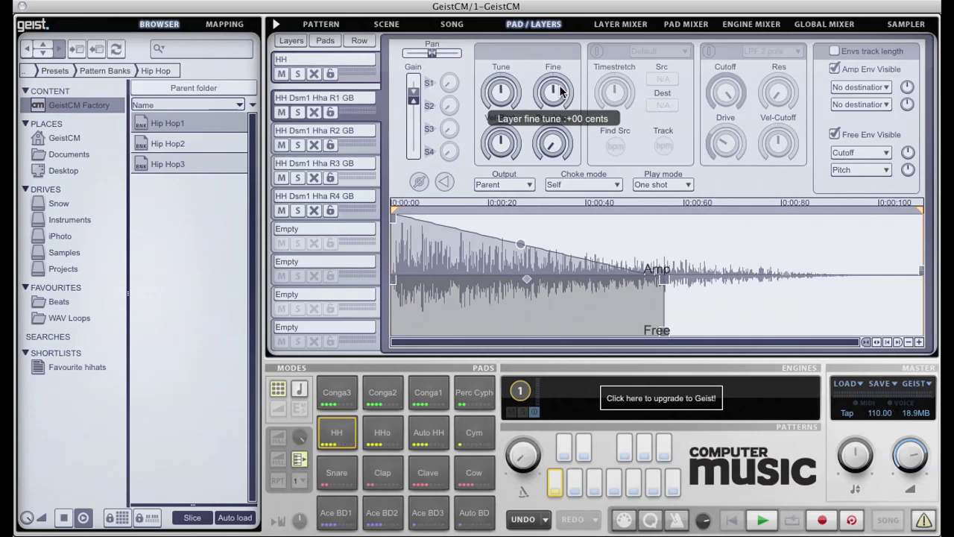
click(596, 51)
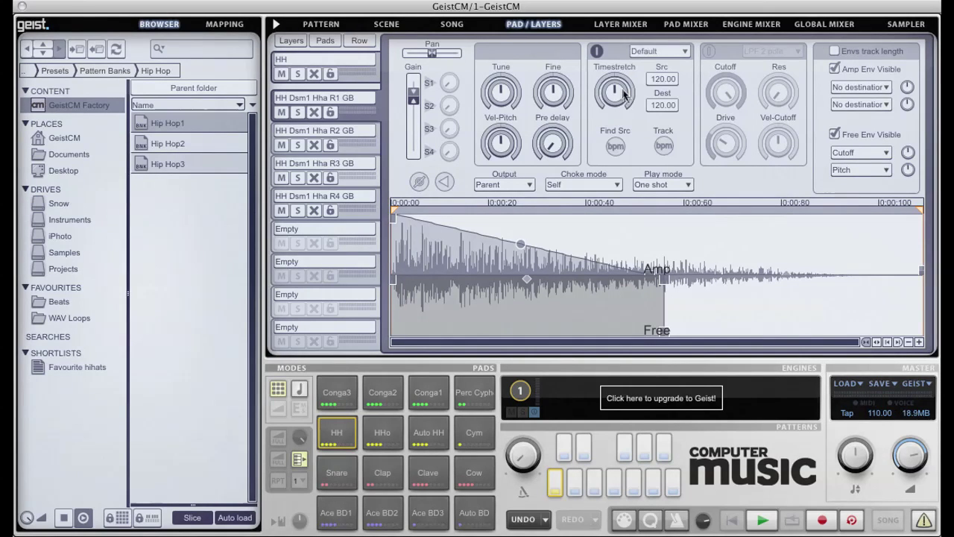
click(597, 52)
click(710, 50)
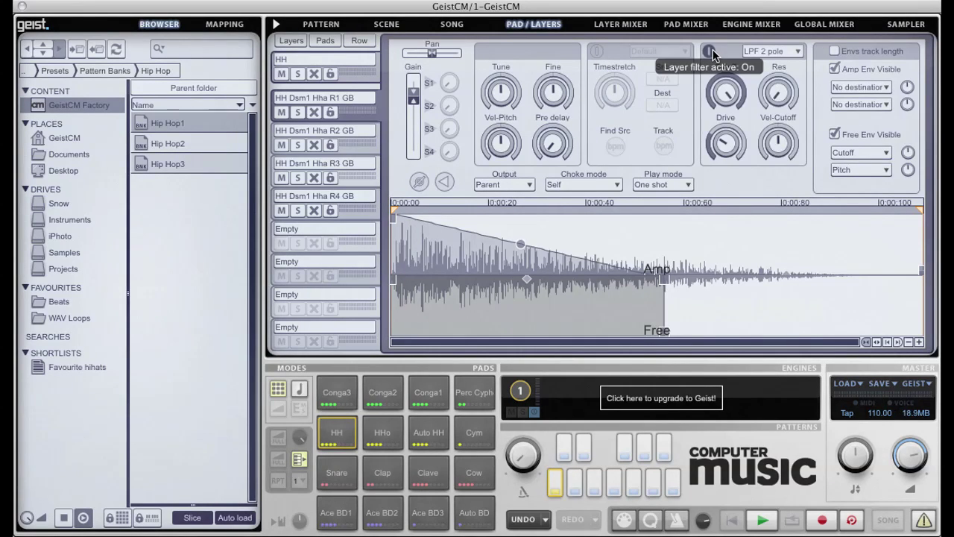
click(781, 50)
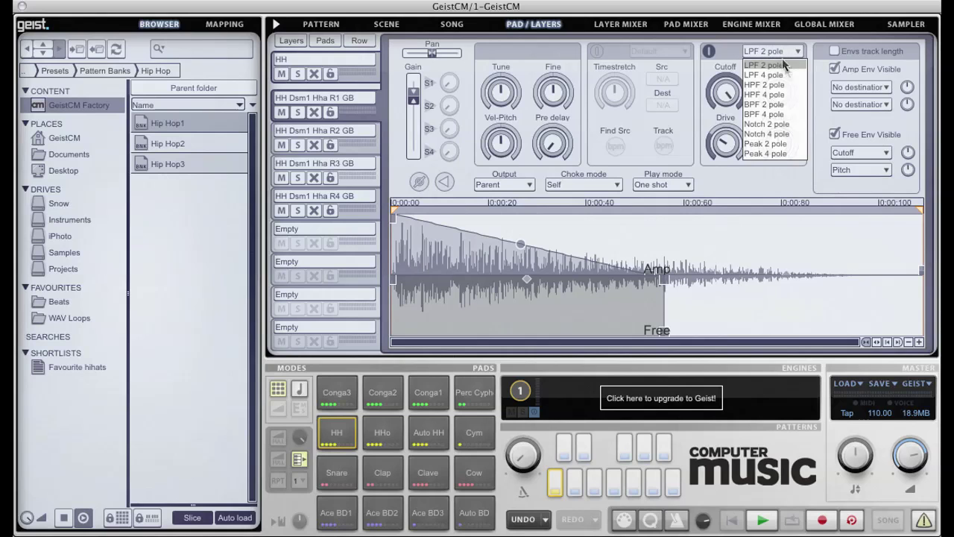
click(782, 48)
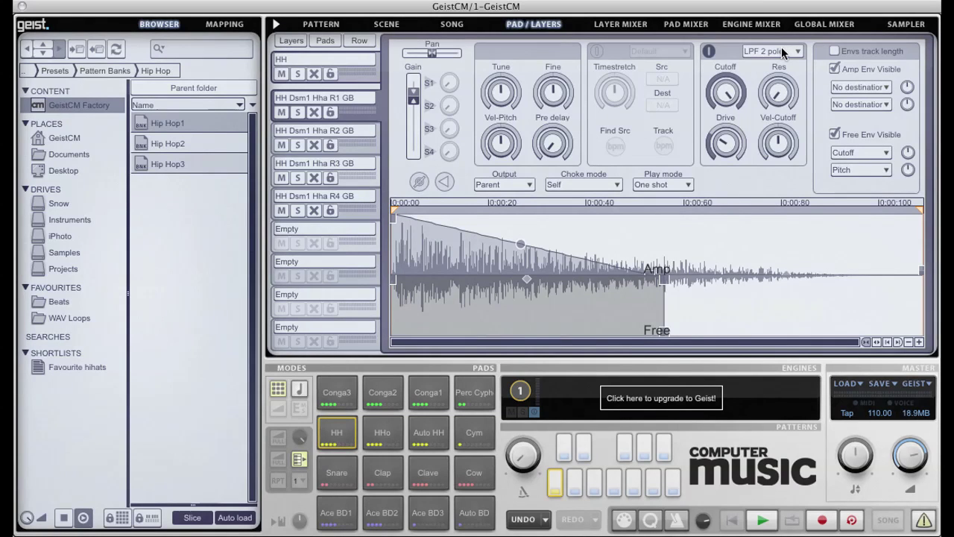
click(709, 51)
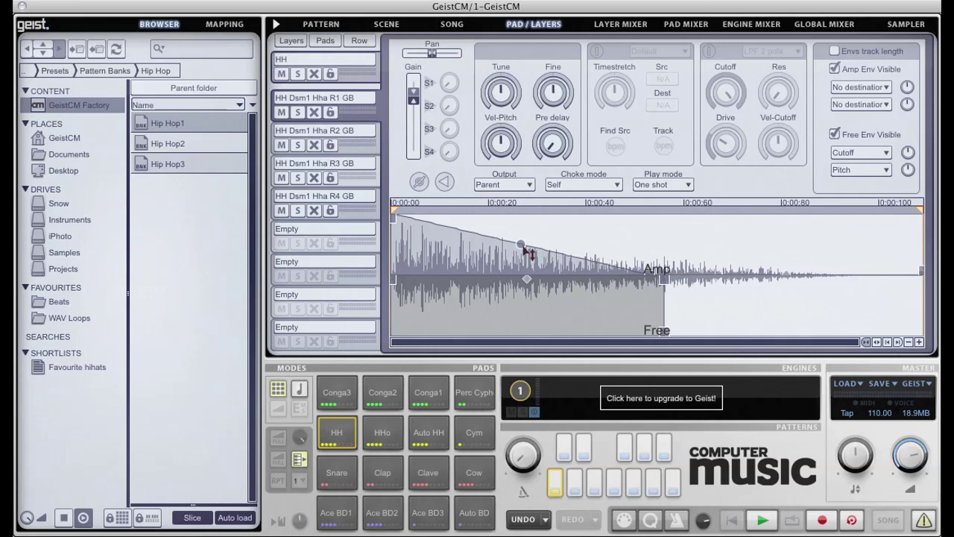
mouse_move(529, 253)
mouse_move(528, 253)
mouse_down()
mouse_move(529, 232)
mouse_move(528, 253)
mouse_up()
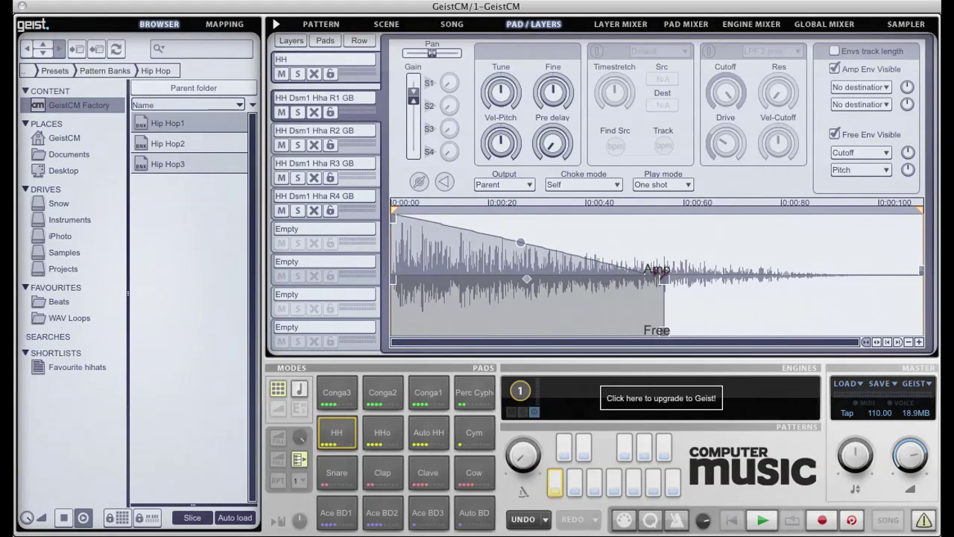
Reshape the HH amp envelope with a high sustain, longer curved release and downward-curved decay
drag(655, 276, 561, 242)
drag(572, 278, 596, 269)
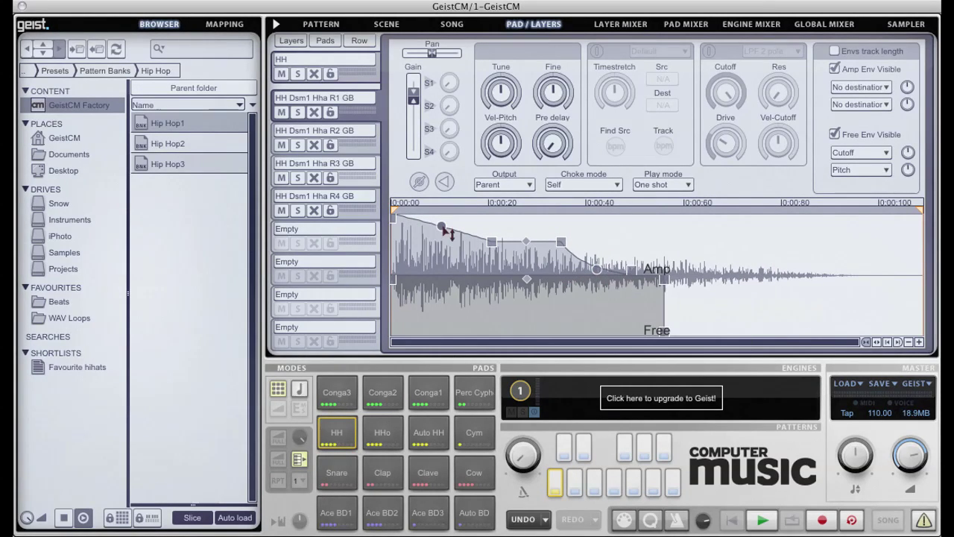
drag(442, 225, 442, 241)
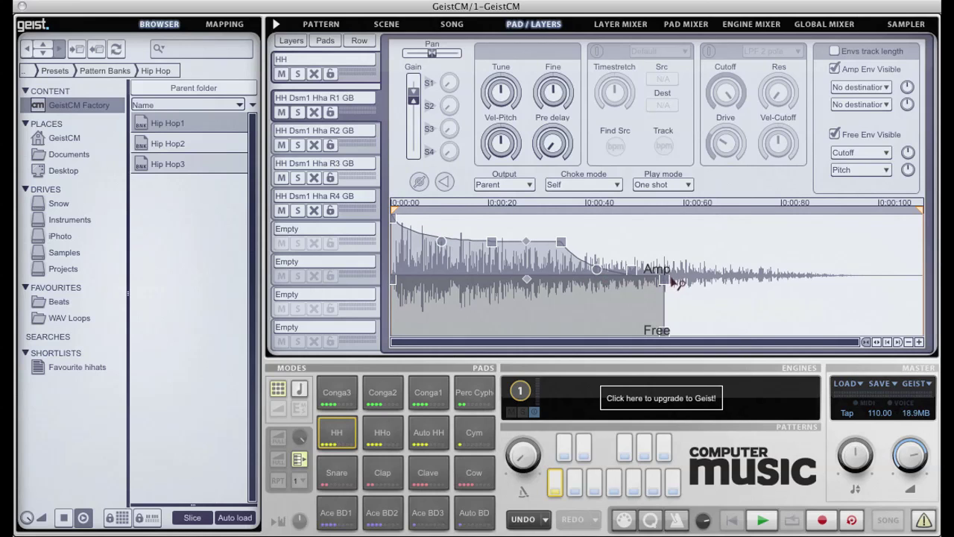
Lower the free envelope's sustain, add a decay stage, and set its Cutoff depth to +79%
drag(667, 286, 646, 299)
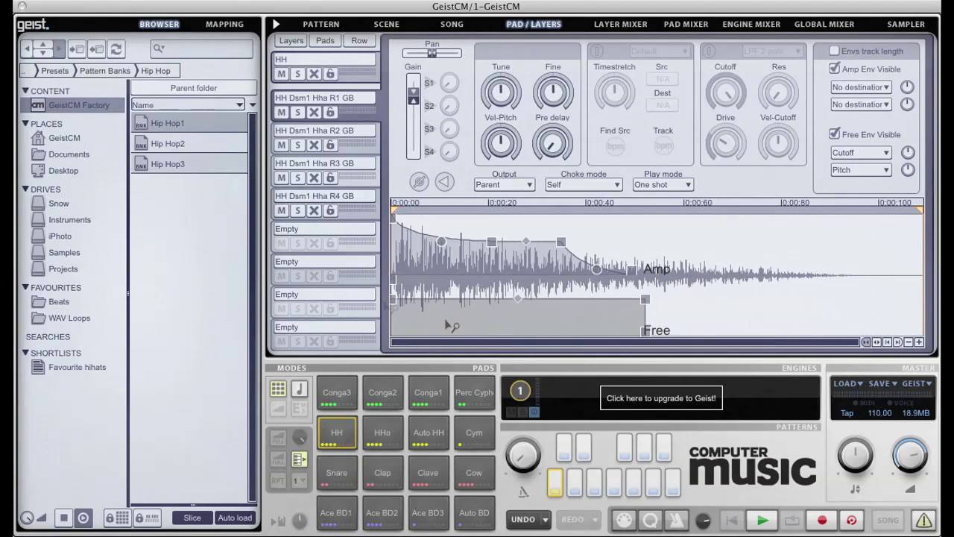
drag(399, 306, 428, 301)
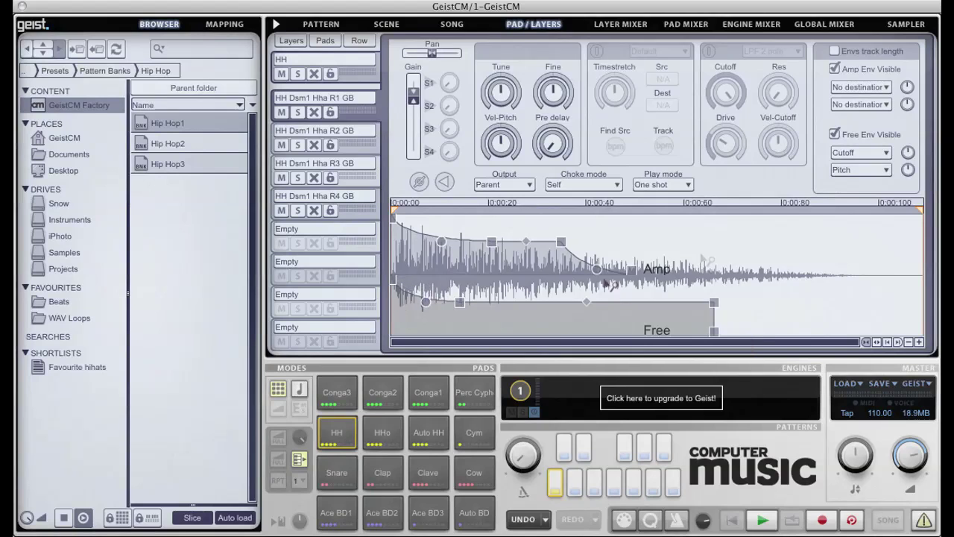
click(885, 152)
click(876, 186)
mouse_move(908, 152)
mouse_down()
mouse_move(909, 121)
mouse_move(910, 145)
mouse_up()
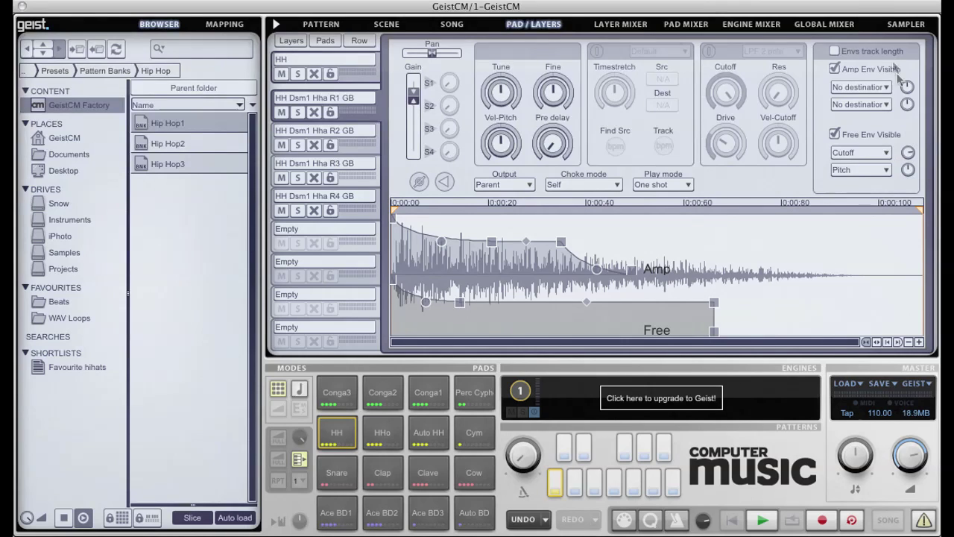
click(686, 24)
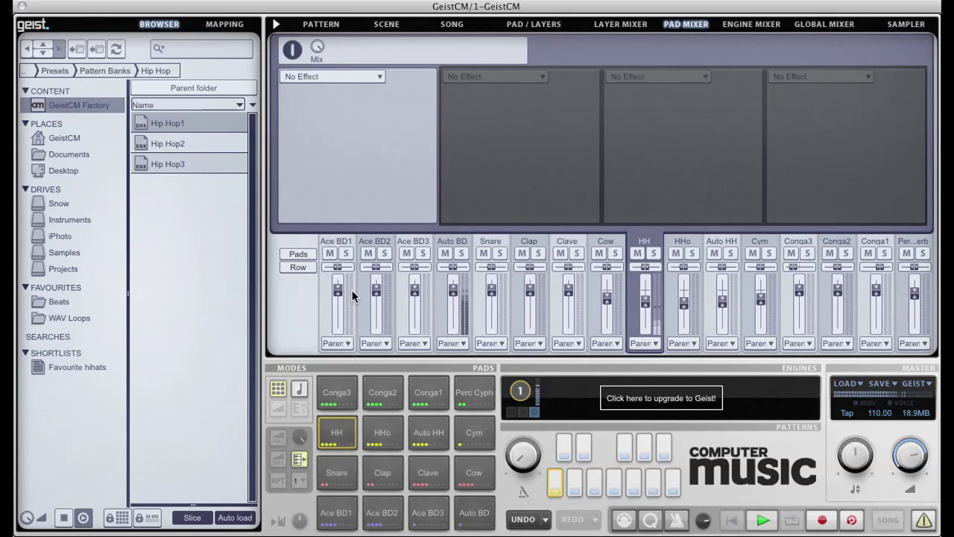
Set the HH channel gain to -27.10 dB and add a Delay with feedback raised to 76%
drag(647, 309, 645, 292)
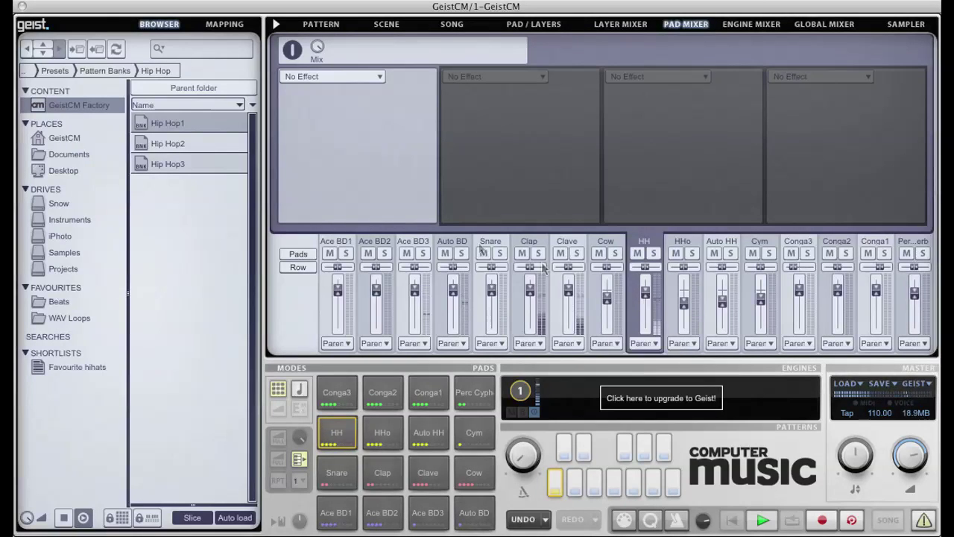
click(360, 76)
mouse_move(318, 168)
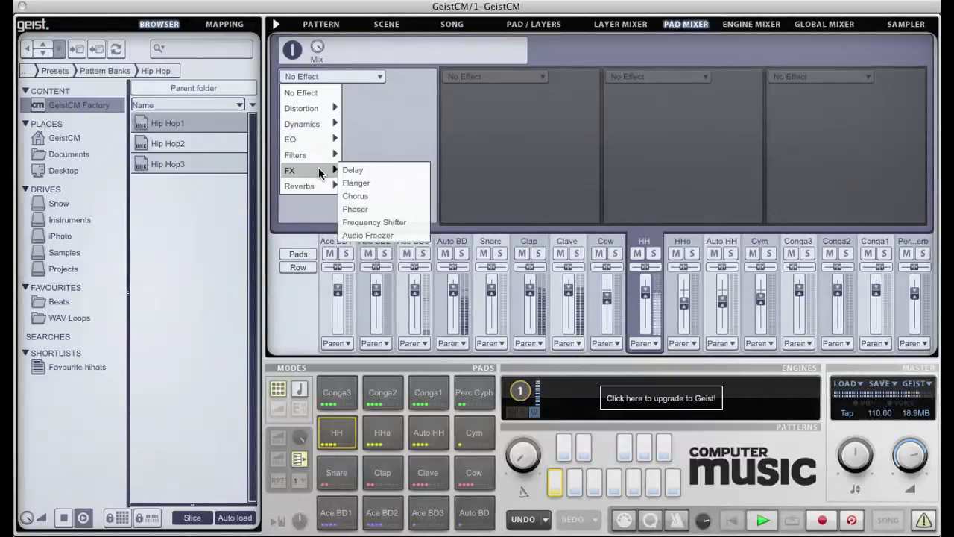
click(355, 168)
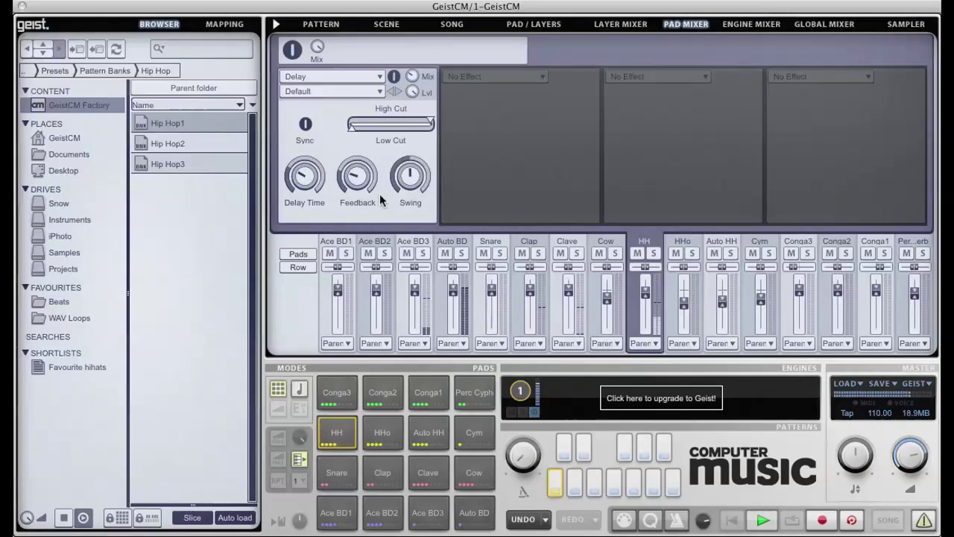
mouse_move(354, 167)
drag(355, 167, 352, 137)
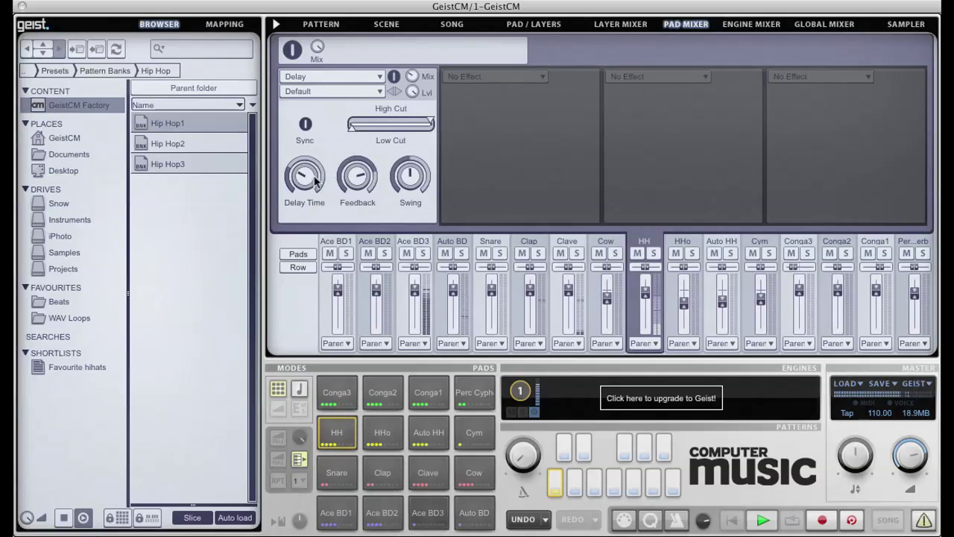
mouse_move(310, 172)
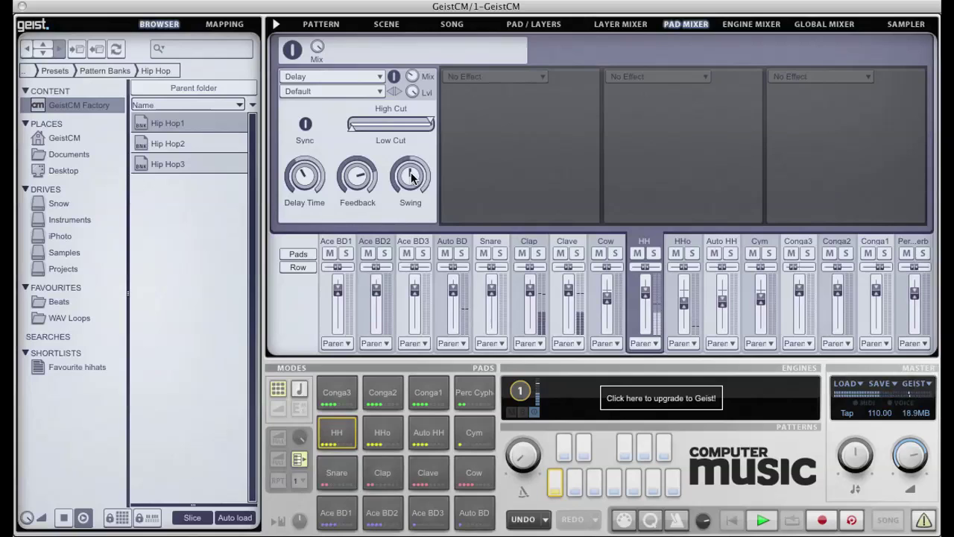
mouse_move(411, 176)
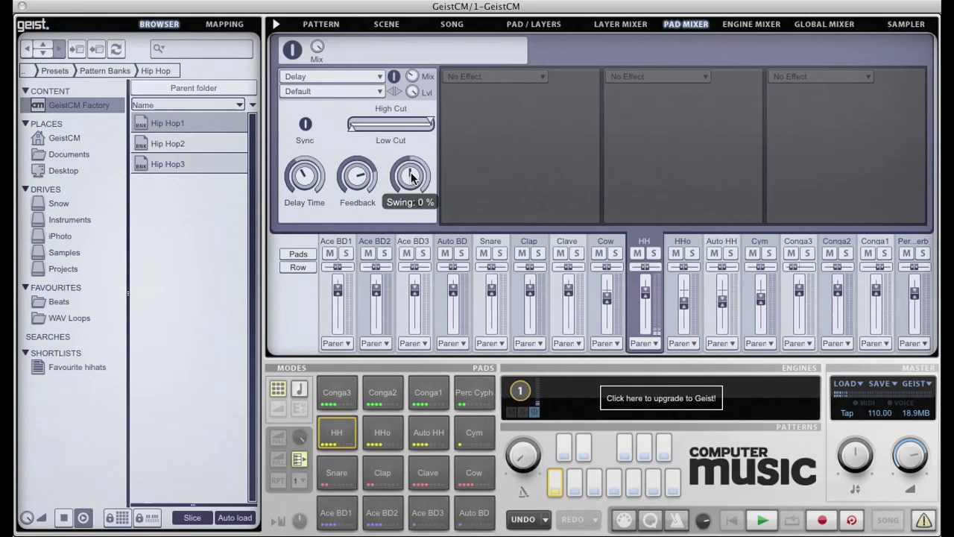
click(768, 28)
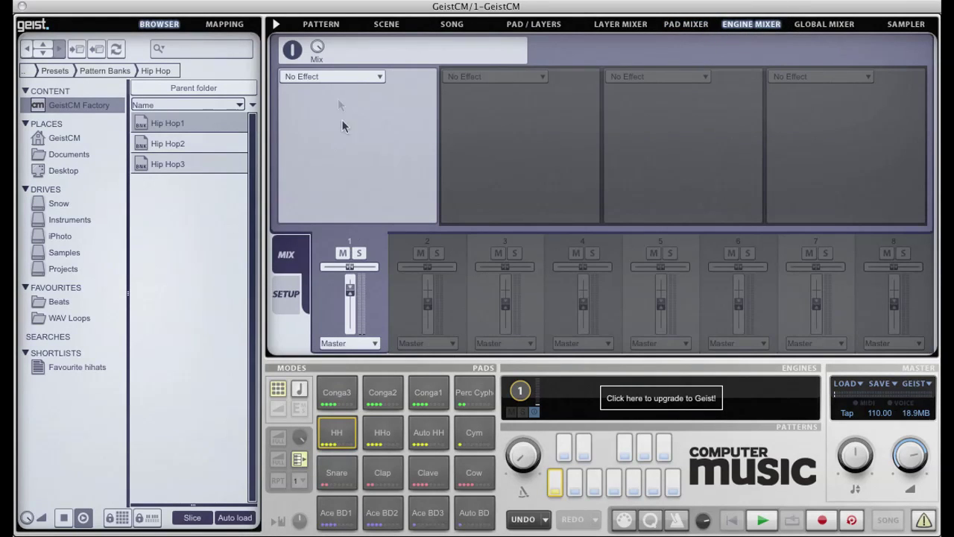
Browse the engine effect list leaving No Effect, look at the Global Mixer, then show the empty Sampler page
click(334, 77)
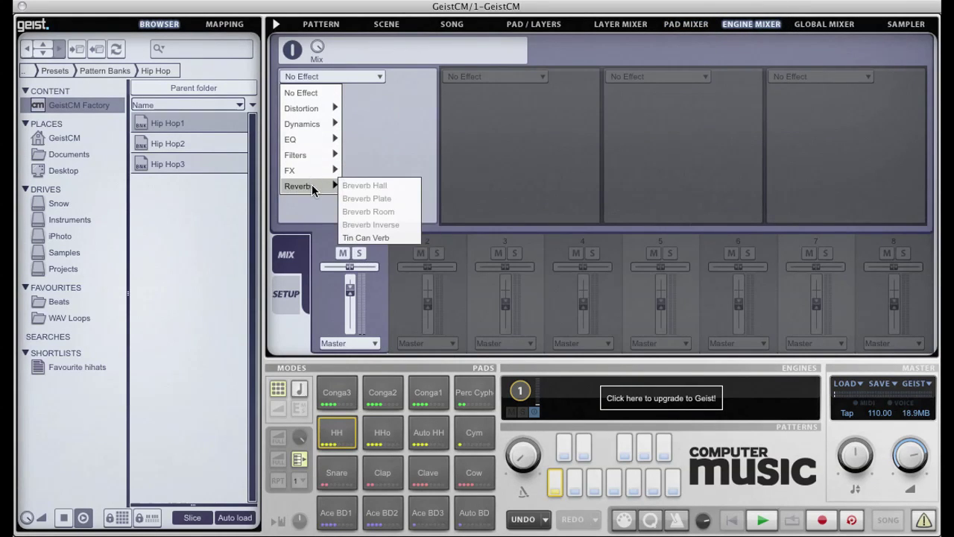
mouse_move(315, 141)
click(313, 93)
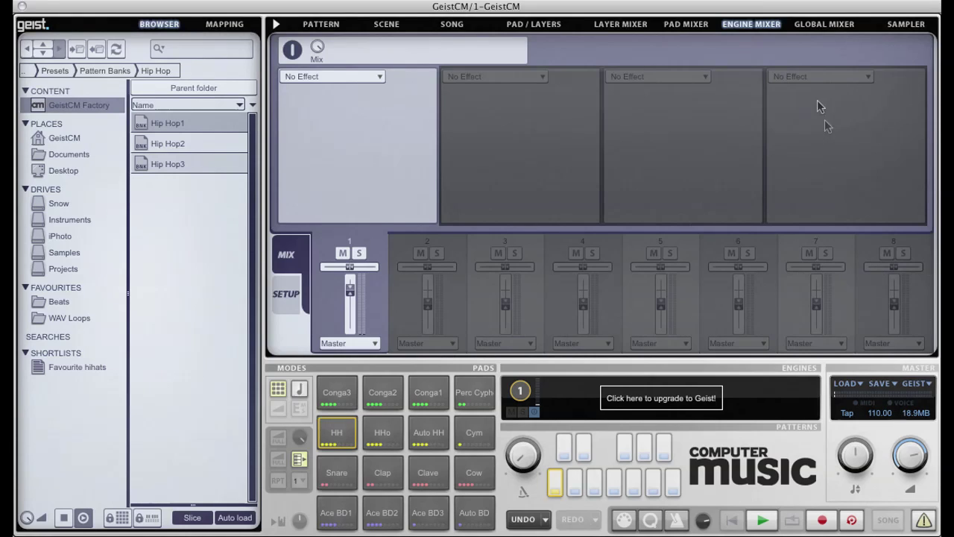
click(825, 25)
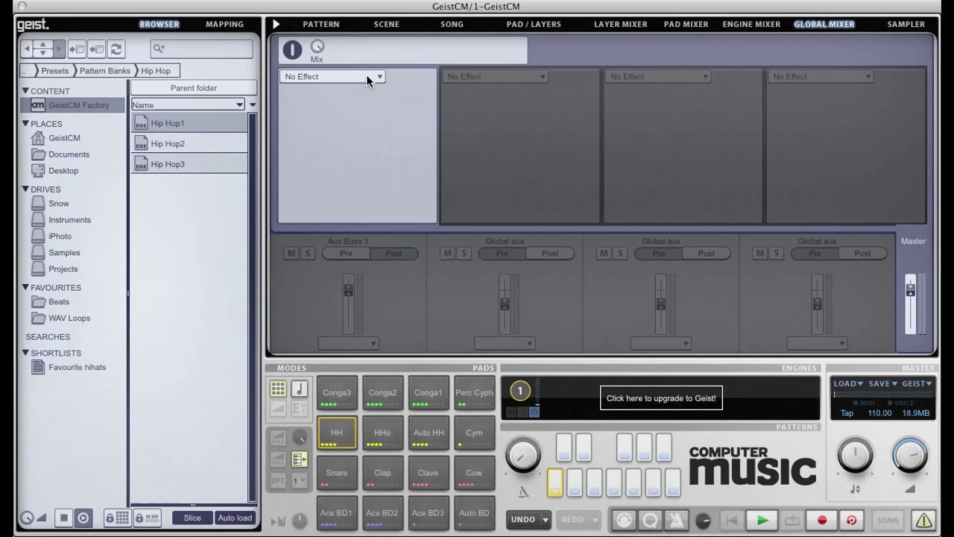
click(913, 25)
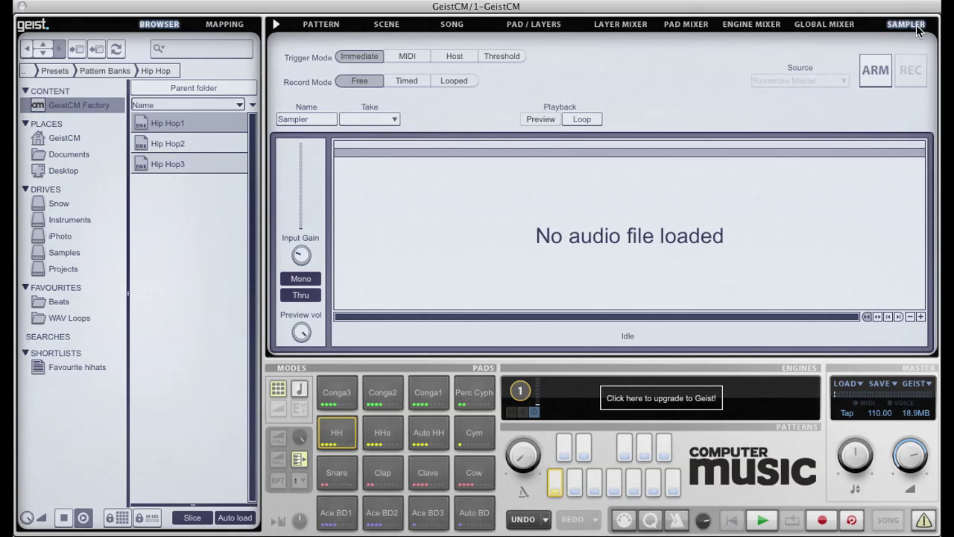
Record Take 1 of the Resample Master output into the sampler, 230400 samples long
click(879, 69)
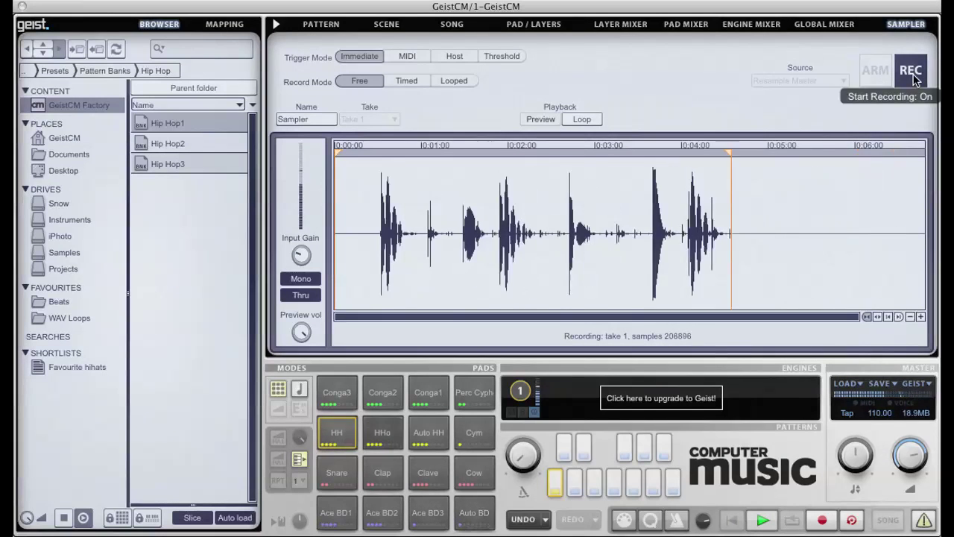
click(912, 74)
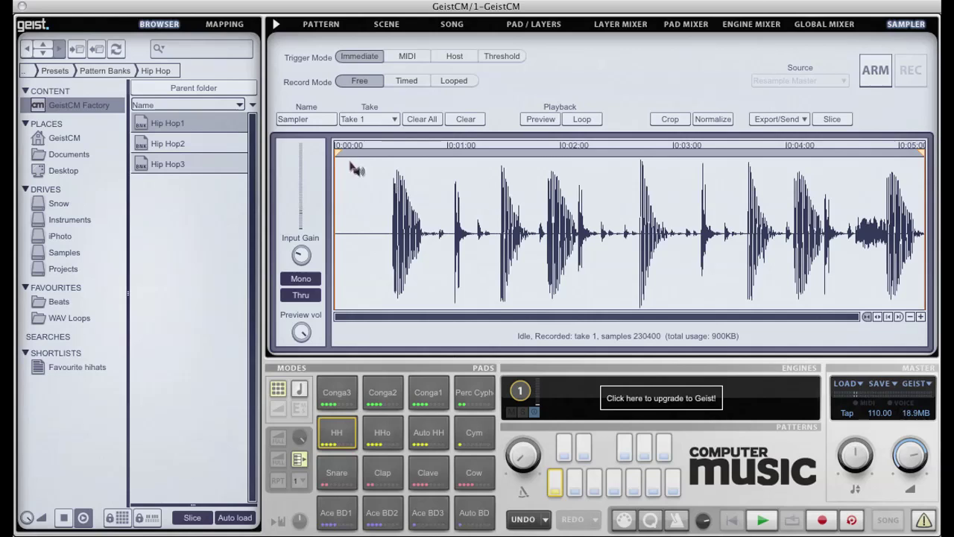
Trim the take's start to the first hit and pull the end in, previewing on loop
drag(336, 153, 391, 161)
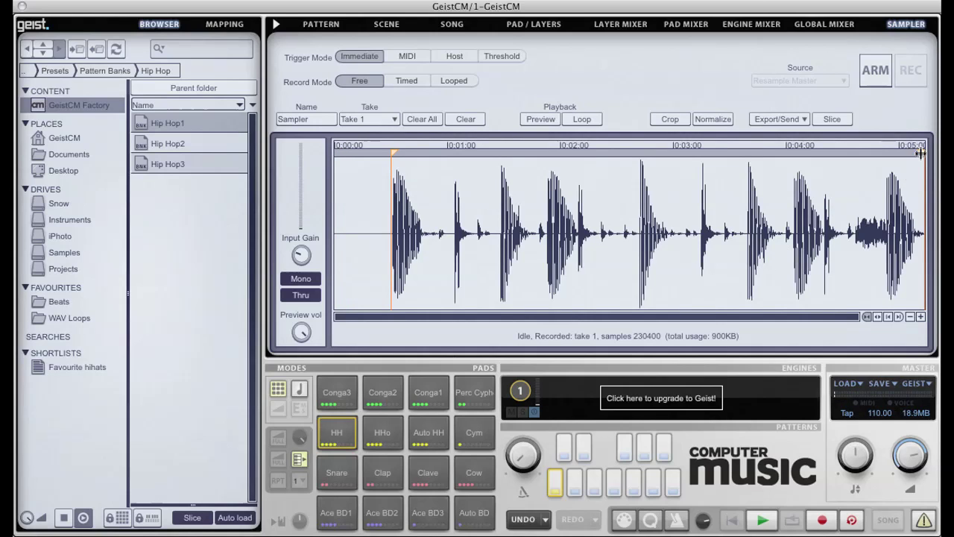
drag(924, 152, 887, 160)
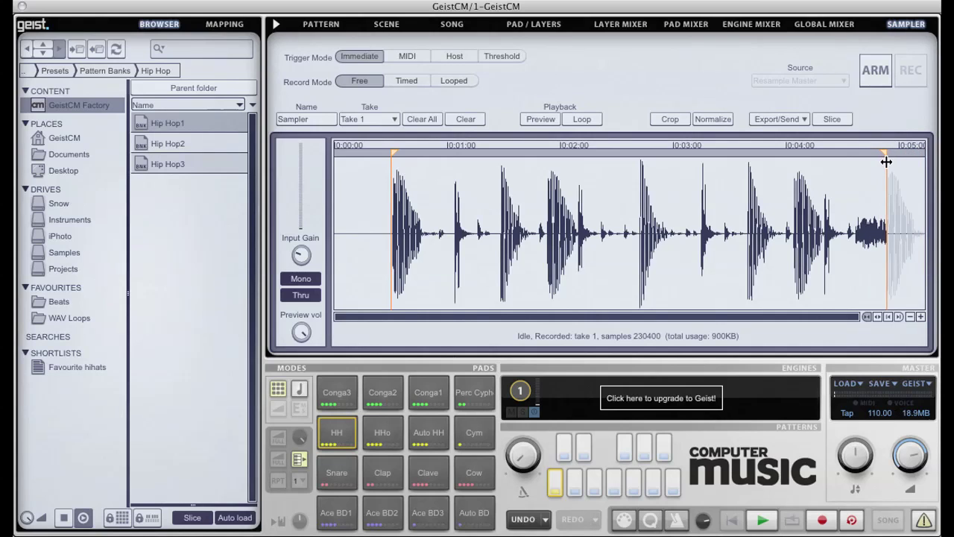
click(550, 120)
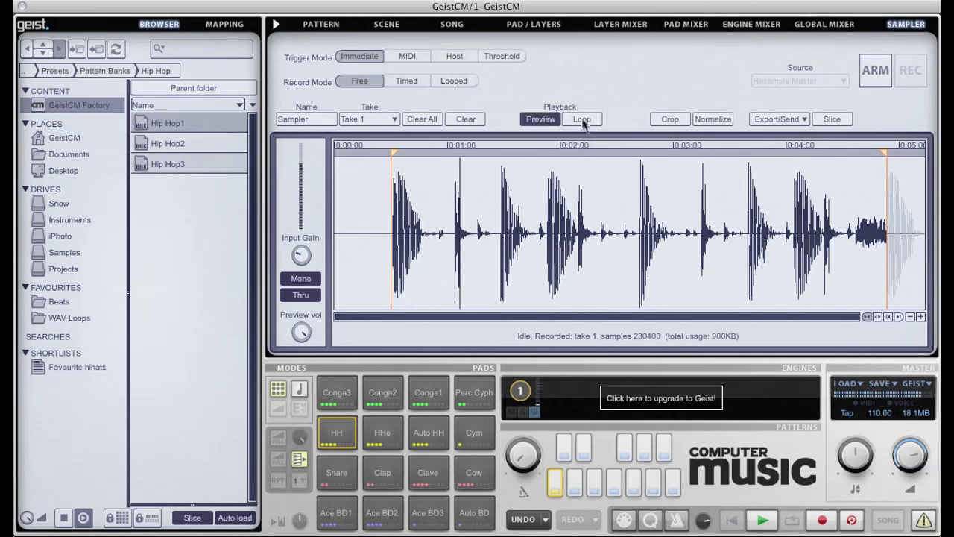
click(583, 121)
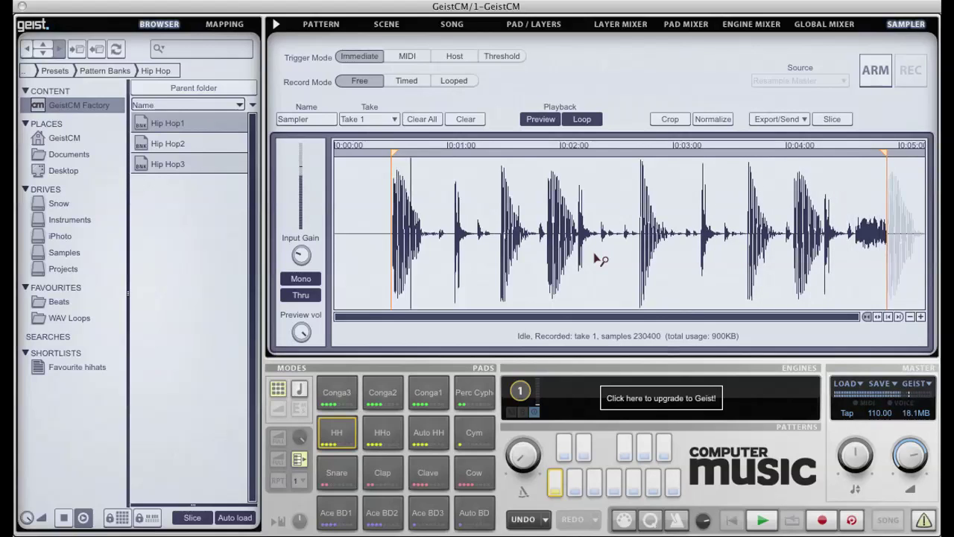
Permanently crop Take 1 to the marked region and show the Export/Send options
click(669, 119)
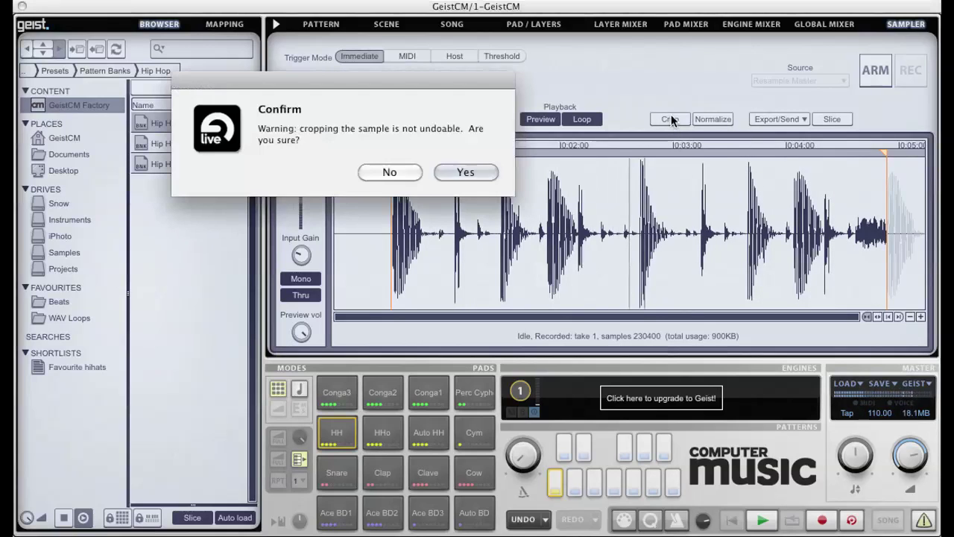
click(483, 172)
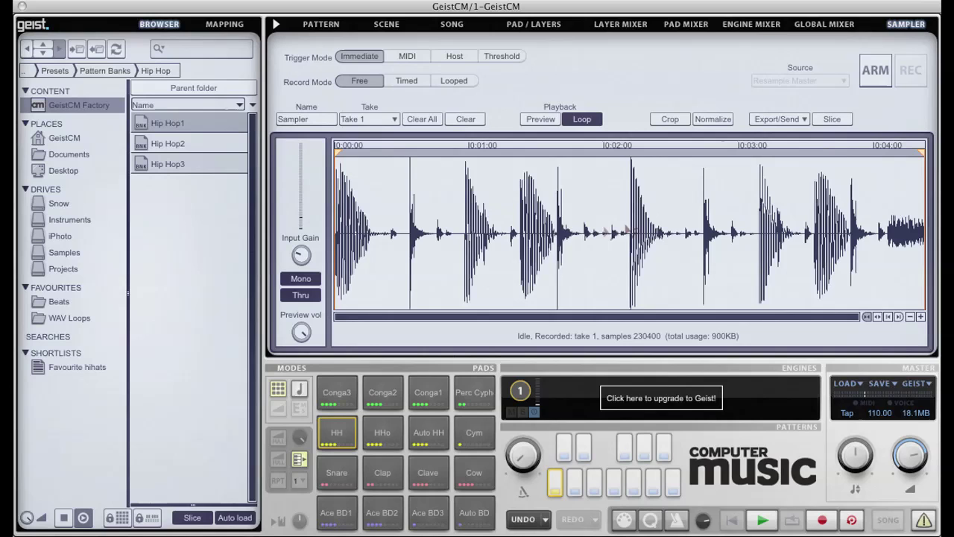
click(803, 120)
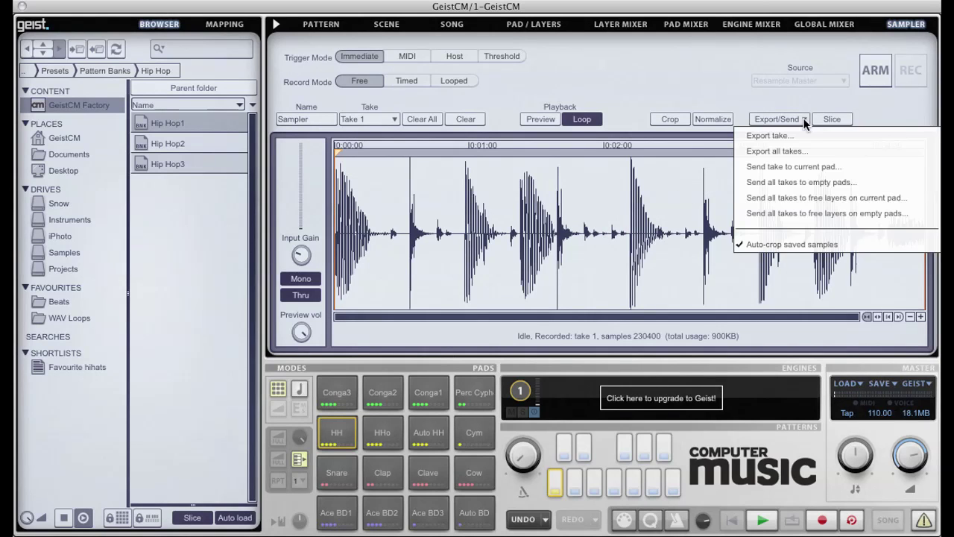
Slice the cropped take at 85% sensitivity, delete one unwanted slice, and apply
click(838, 135)
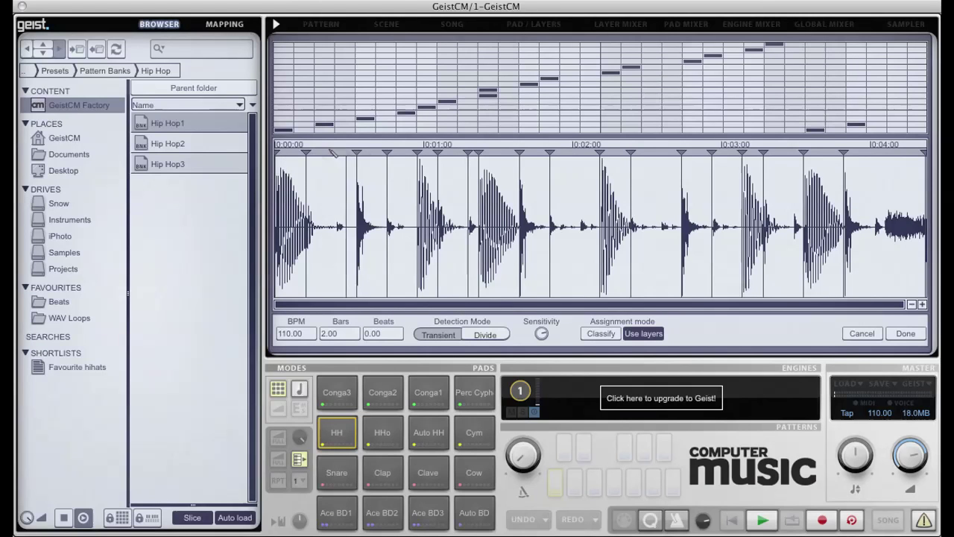
click(300, 182)
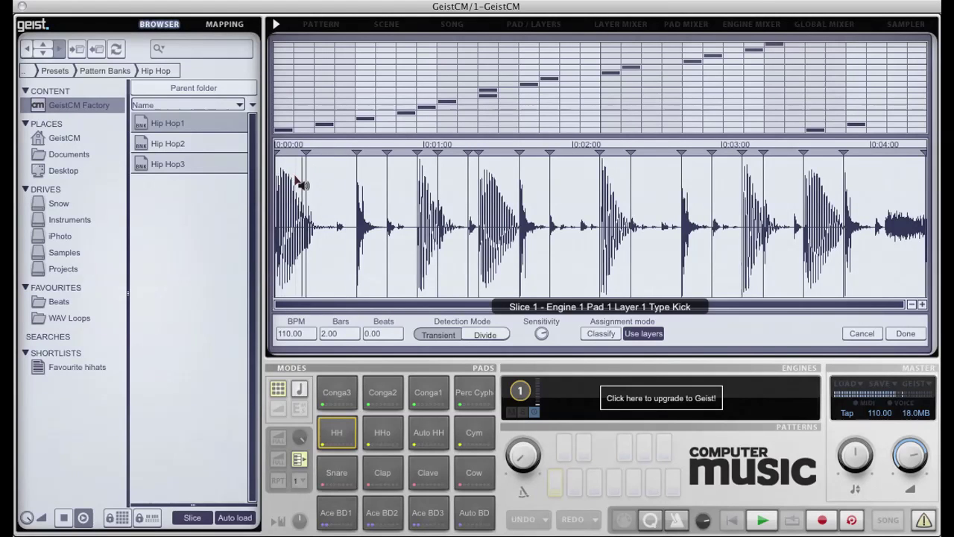
click(343, 193)
mouse_move(539, 334)
mouse_down()
mouse_move(537, 325)
mouse_move(537, 332)
mouse_up()
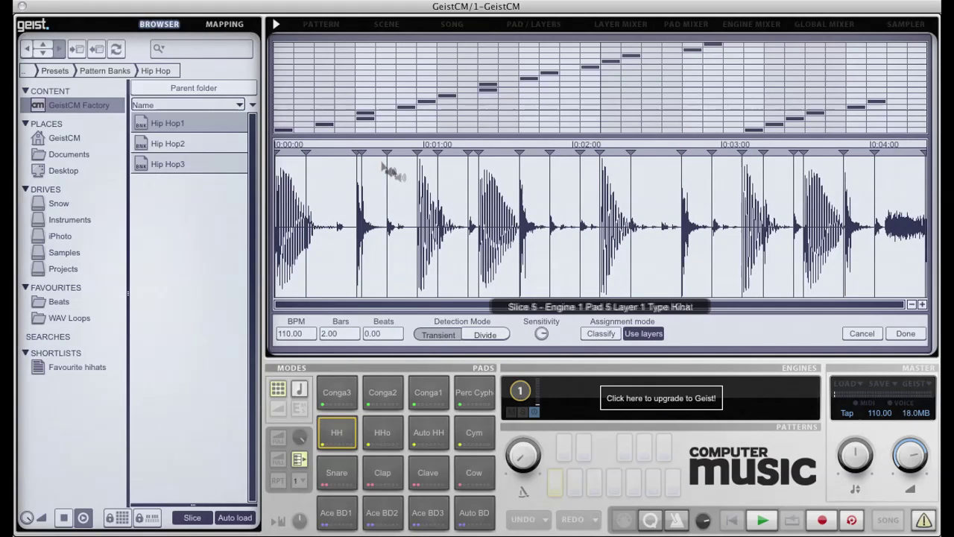
right_click(362, 154)
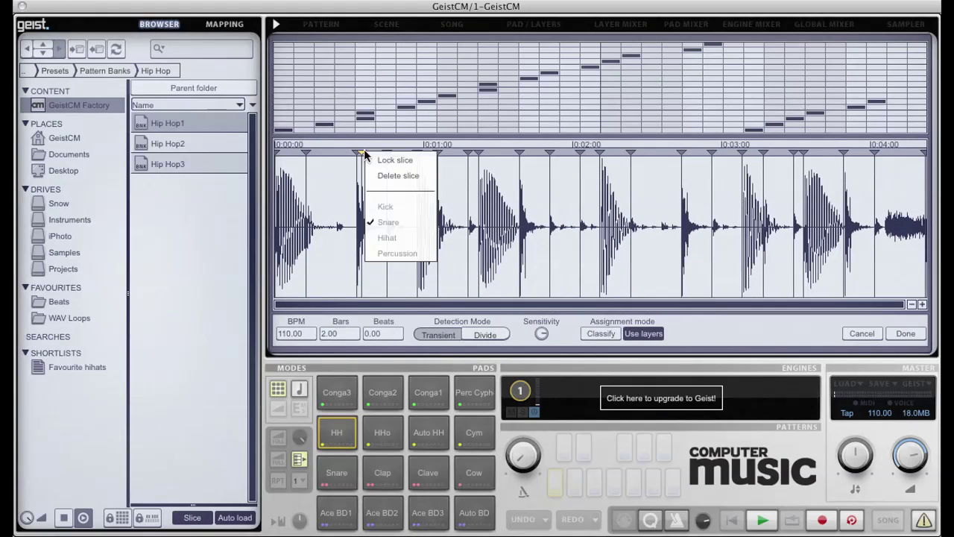
click(396, 176)
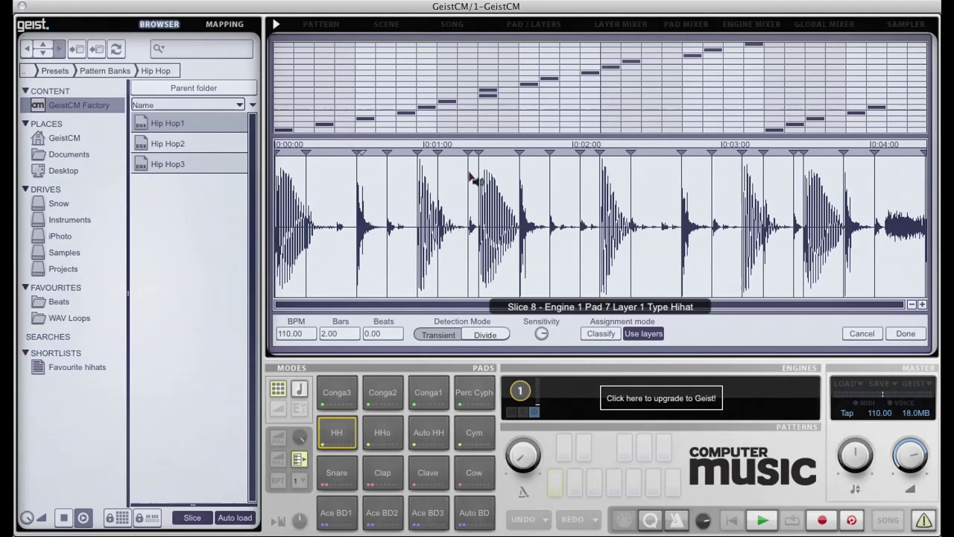
click(907, 336)
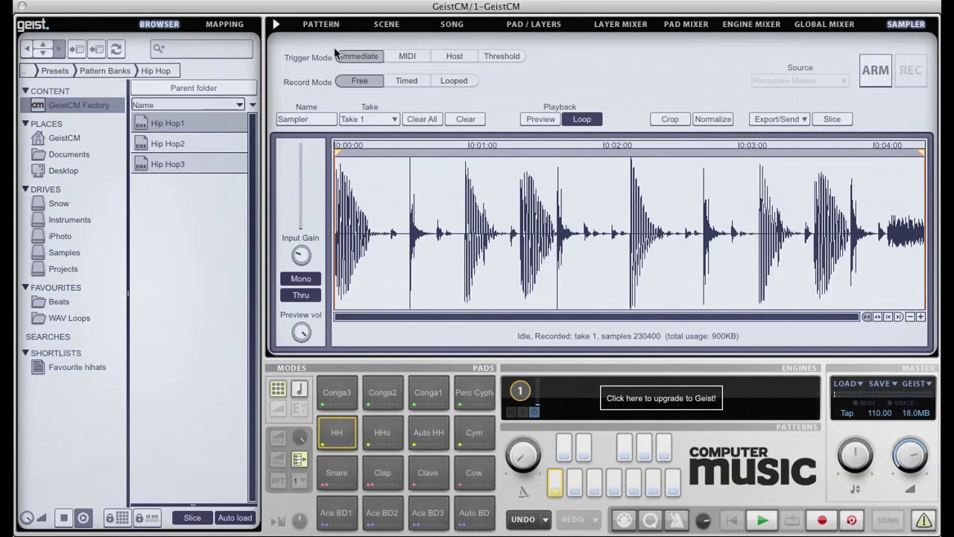
Show Pattern 1's 32-step grid on the Pattern page and play it back
click(321, 23)
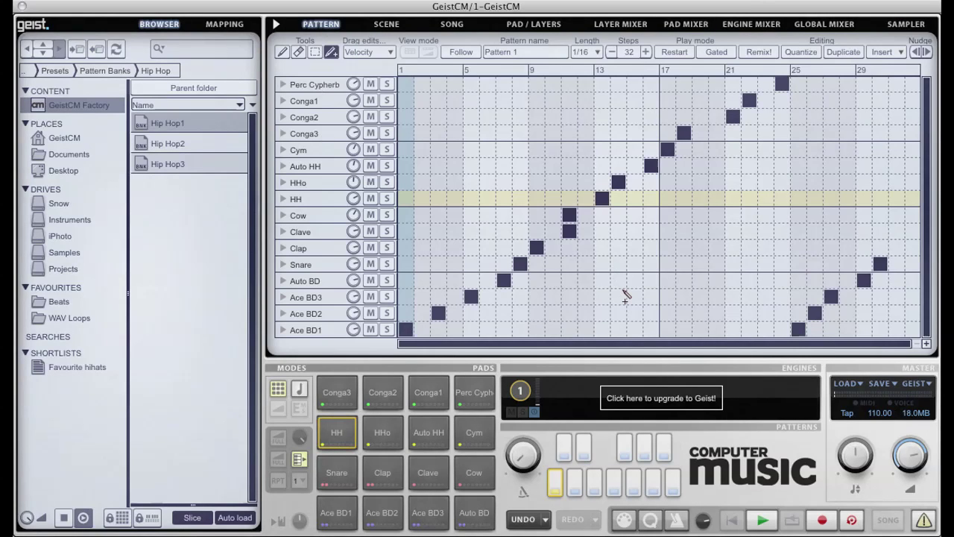
key(space)
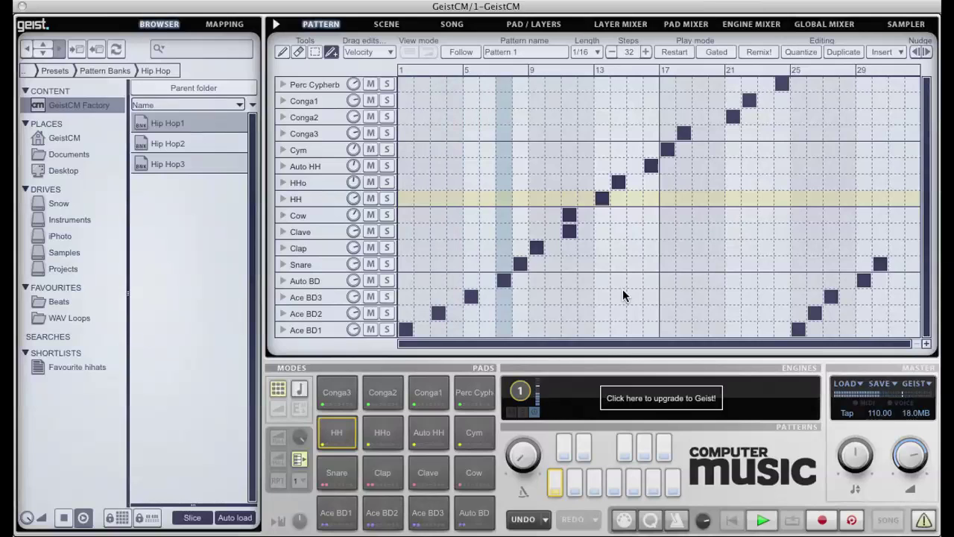